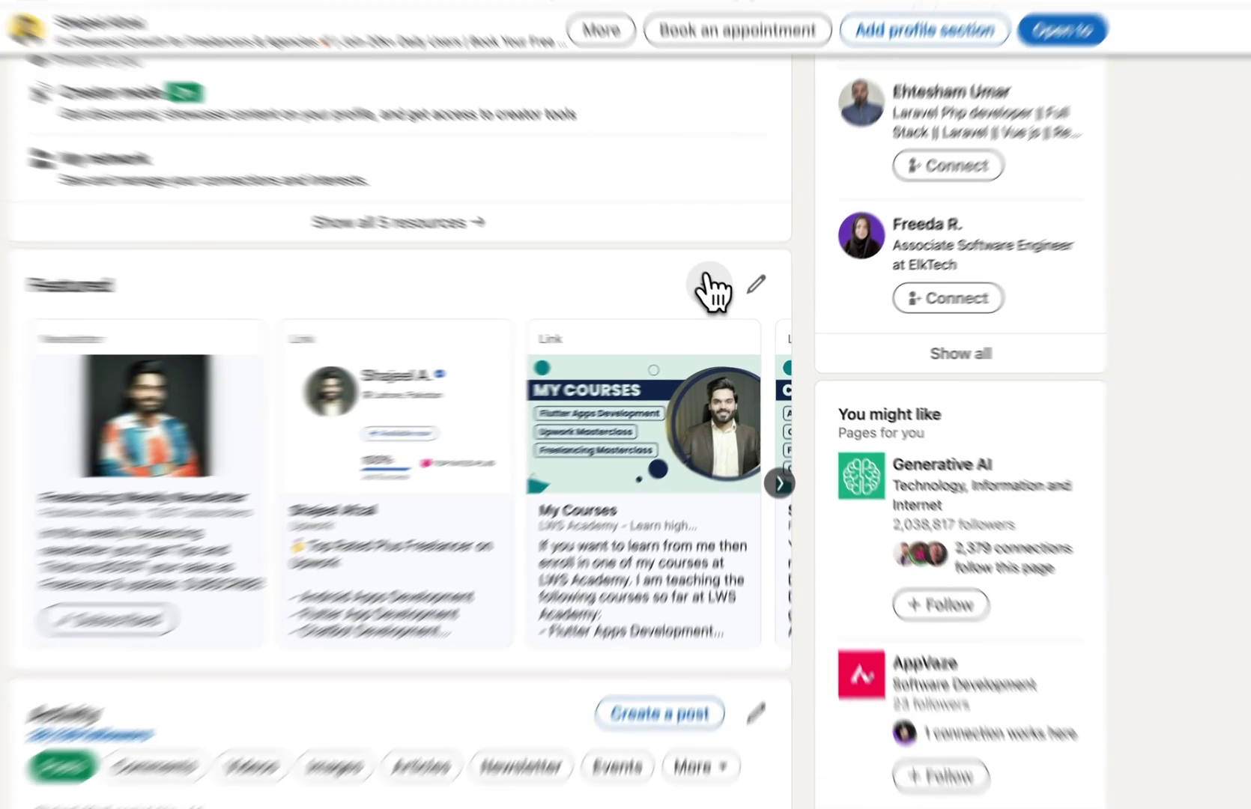
- Add a link to the profile's Featured section using the profile owner's personal website address
click(730, 306)
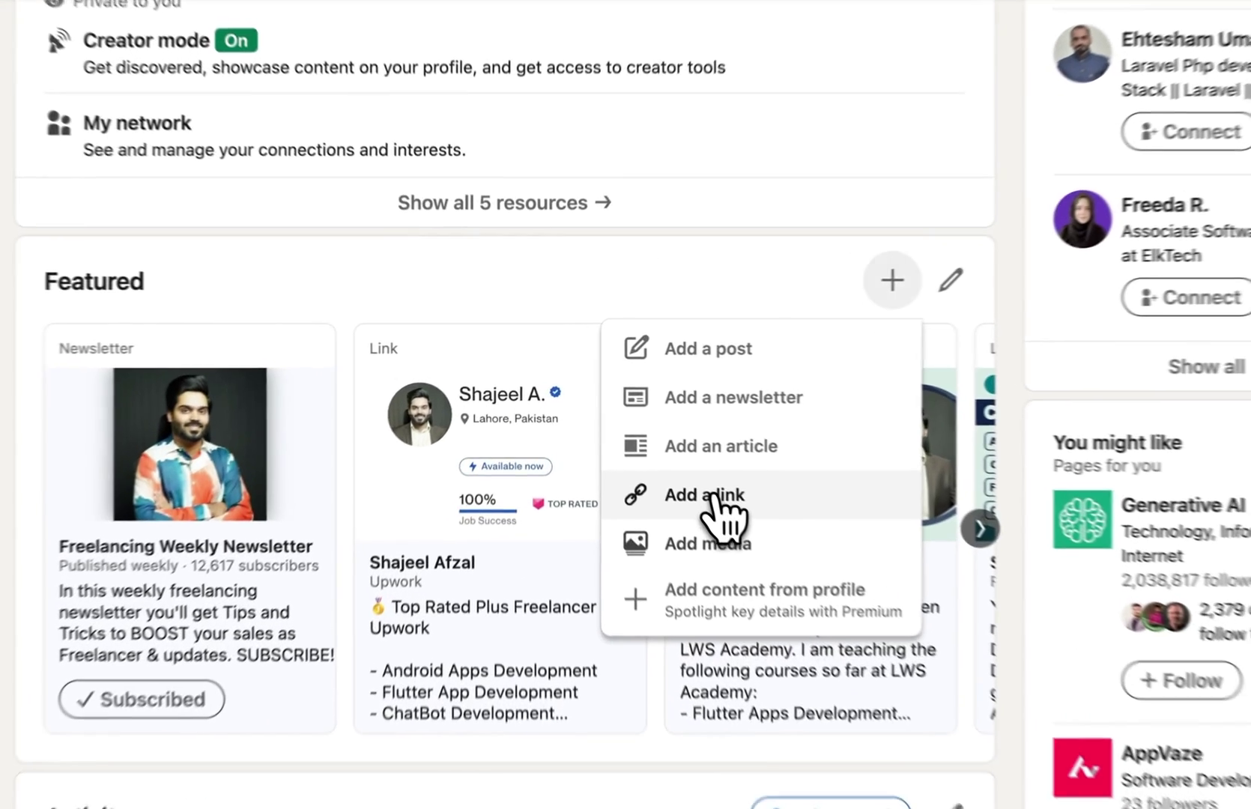
click(709, 496)
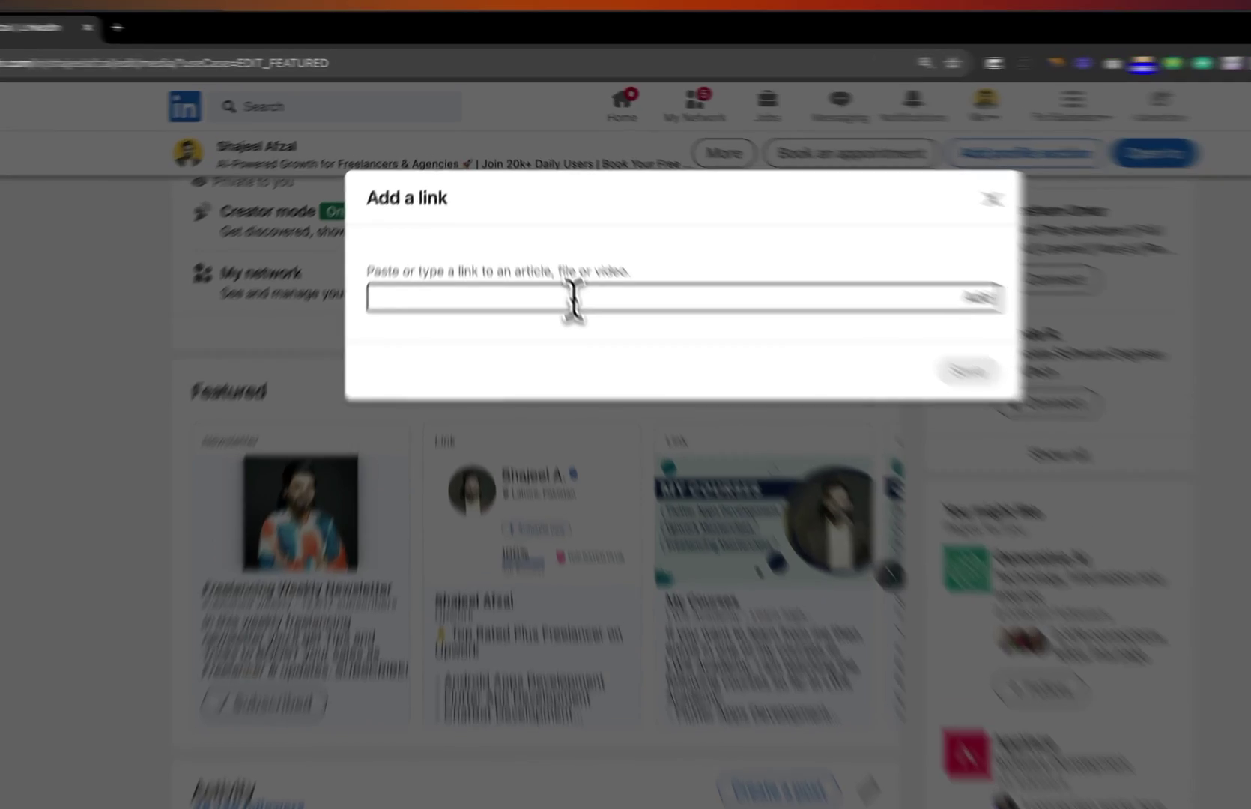
click(545, 238)
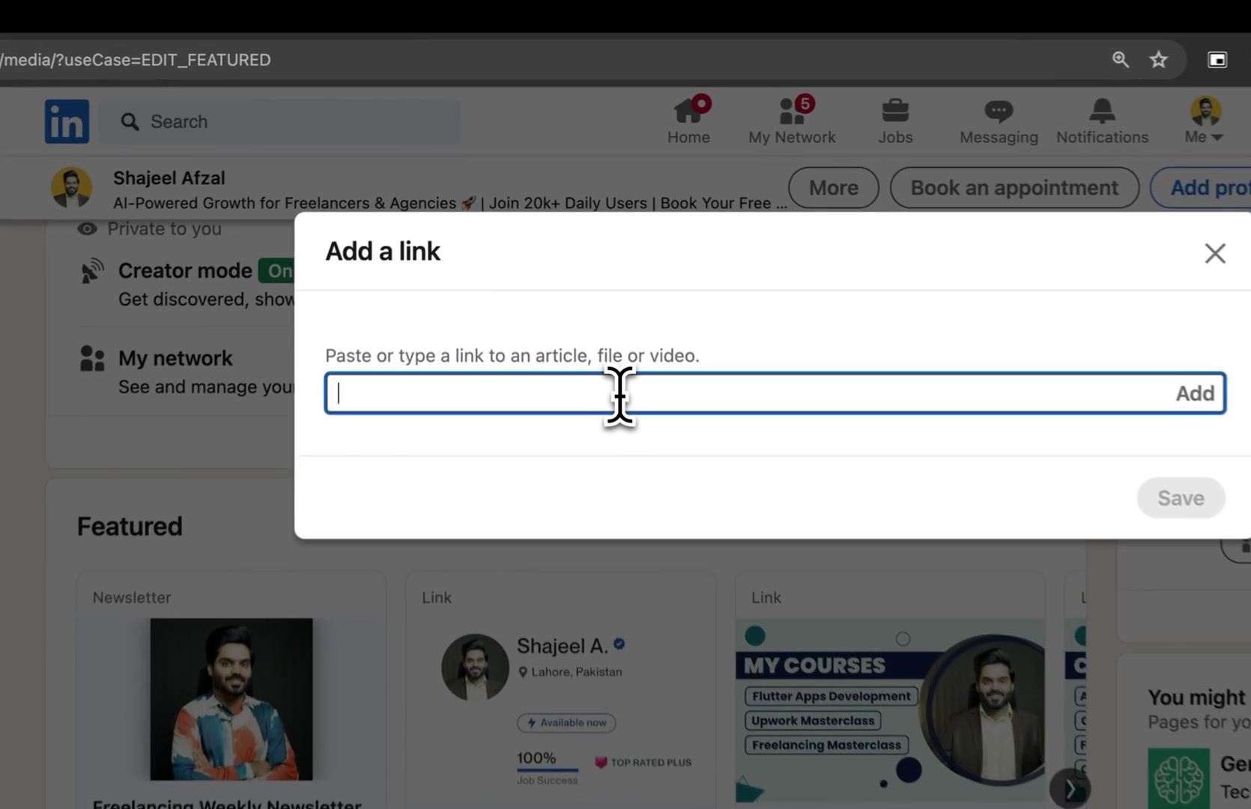
text(https:/)
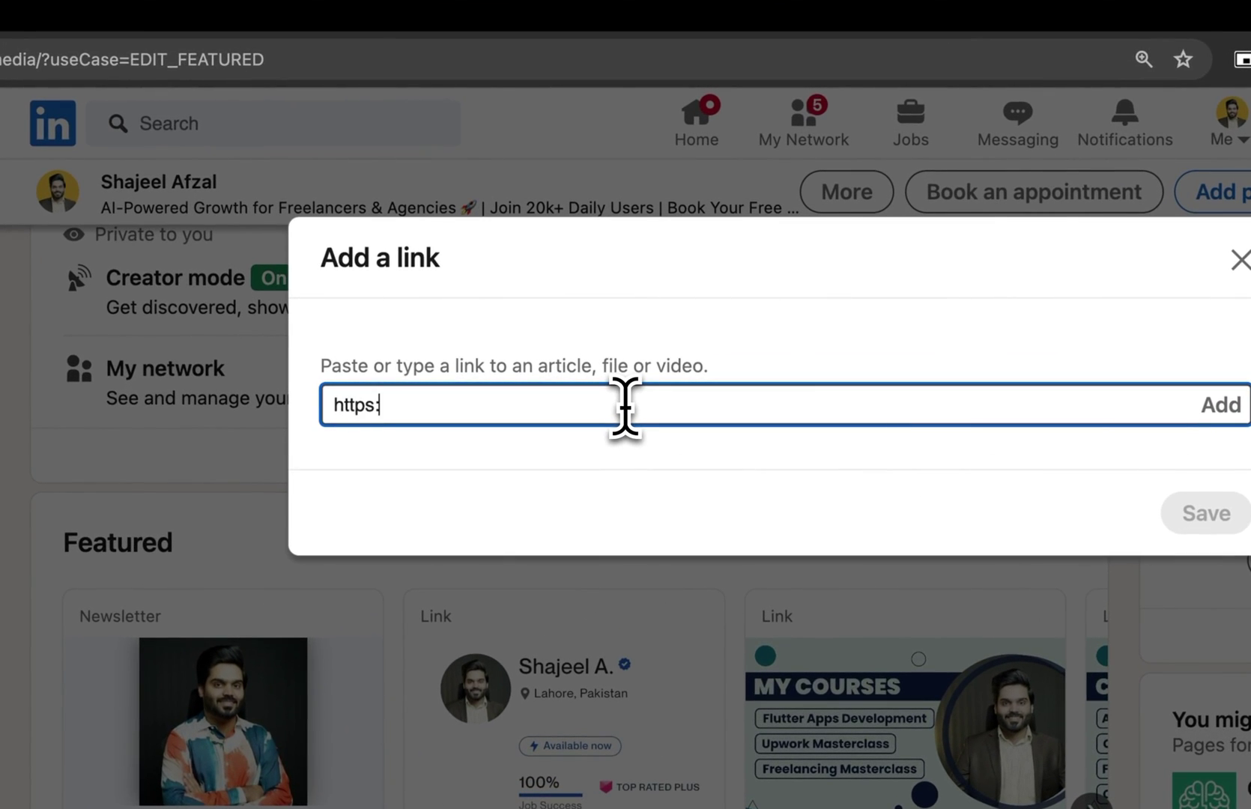
text(/)
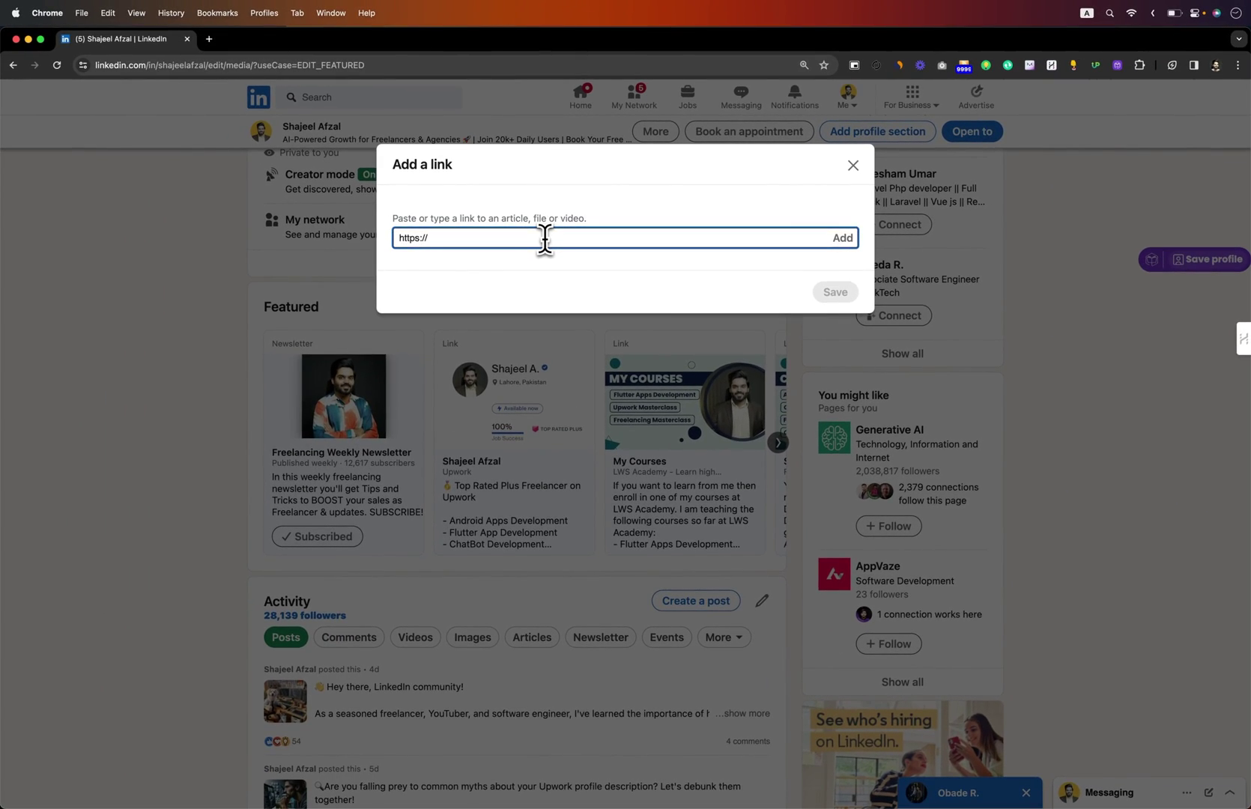
text(shajeelafzal.com)
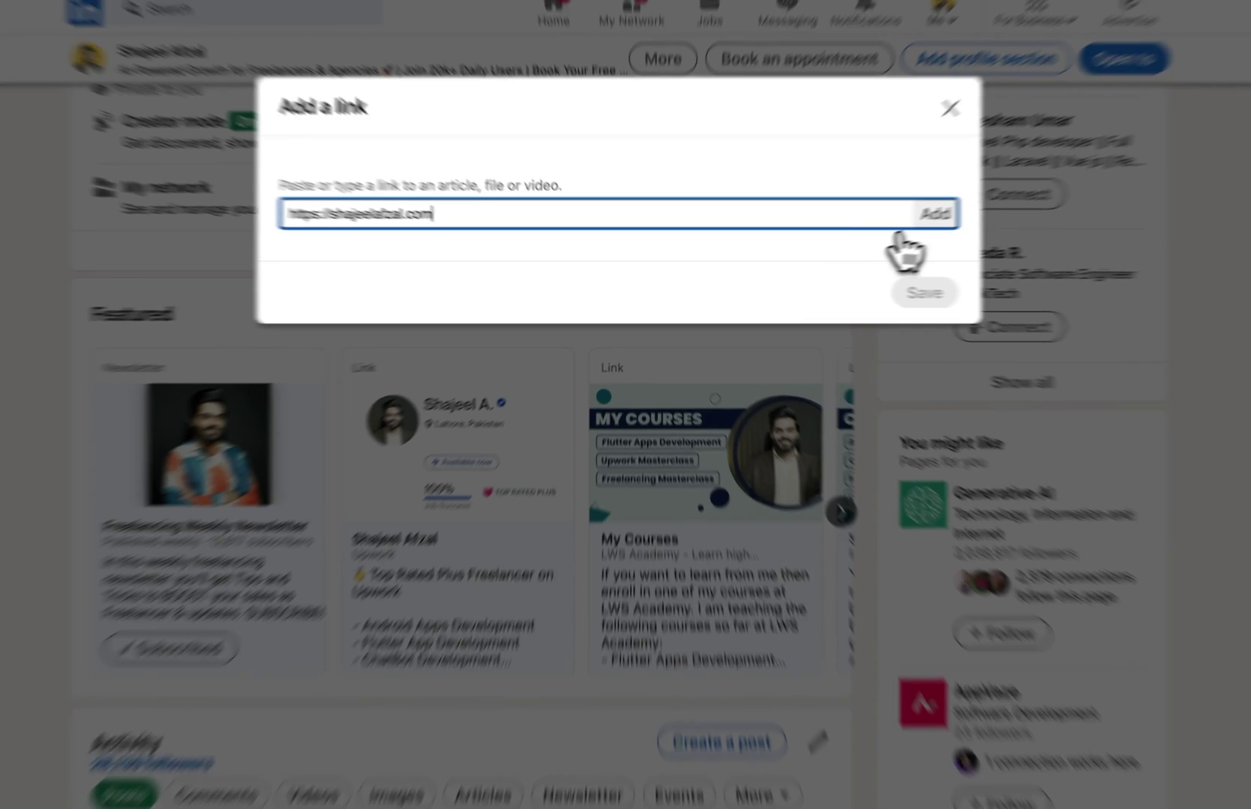
click(843, 238)
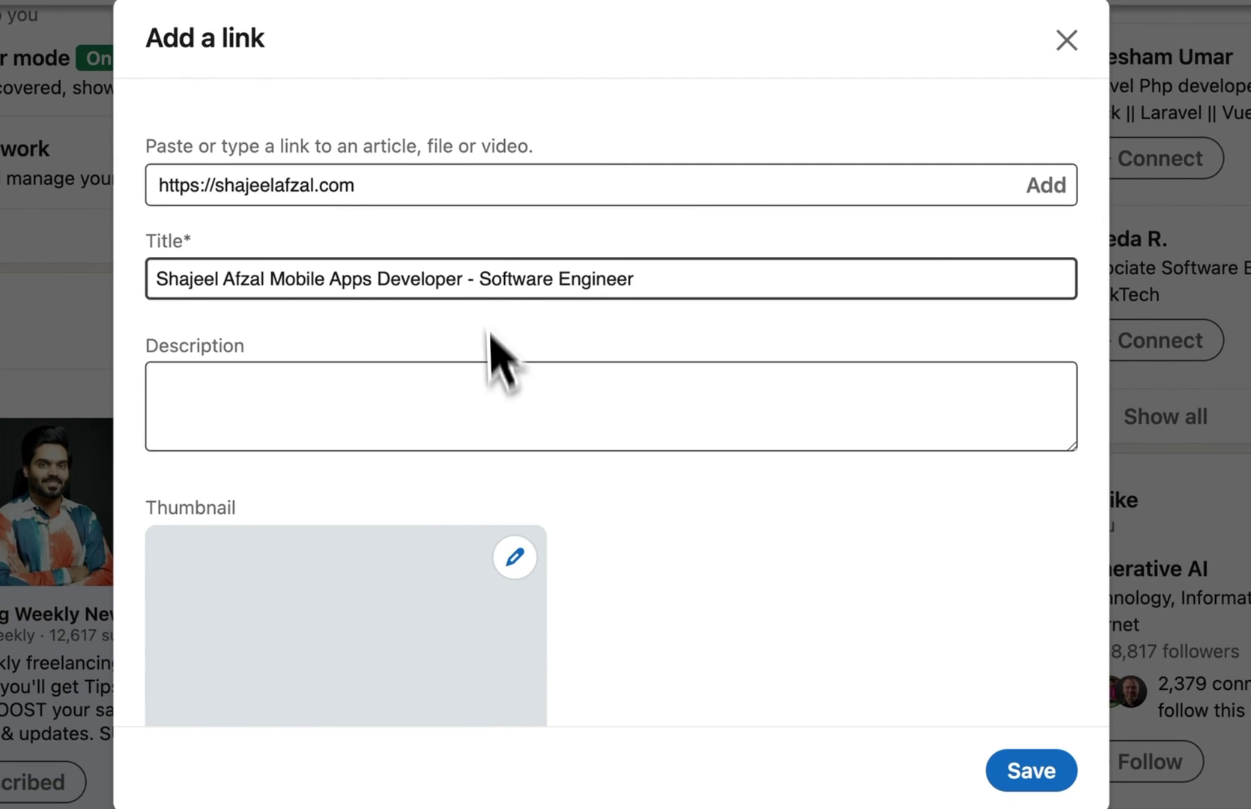
- Replace the link's title with "Download my FREE Proposal Writing Guide" and enlarge the description box
click(633, 287)
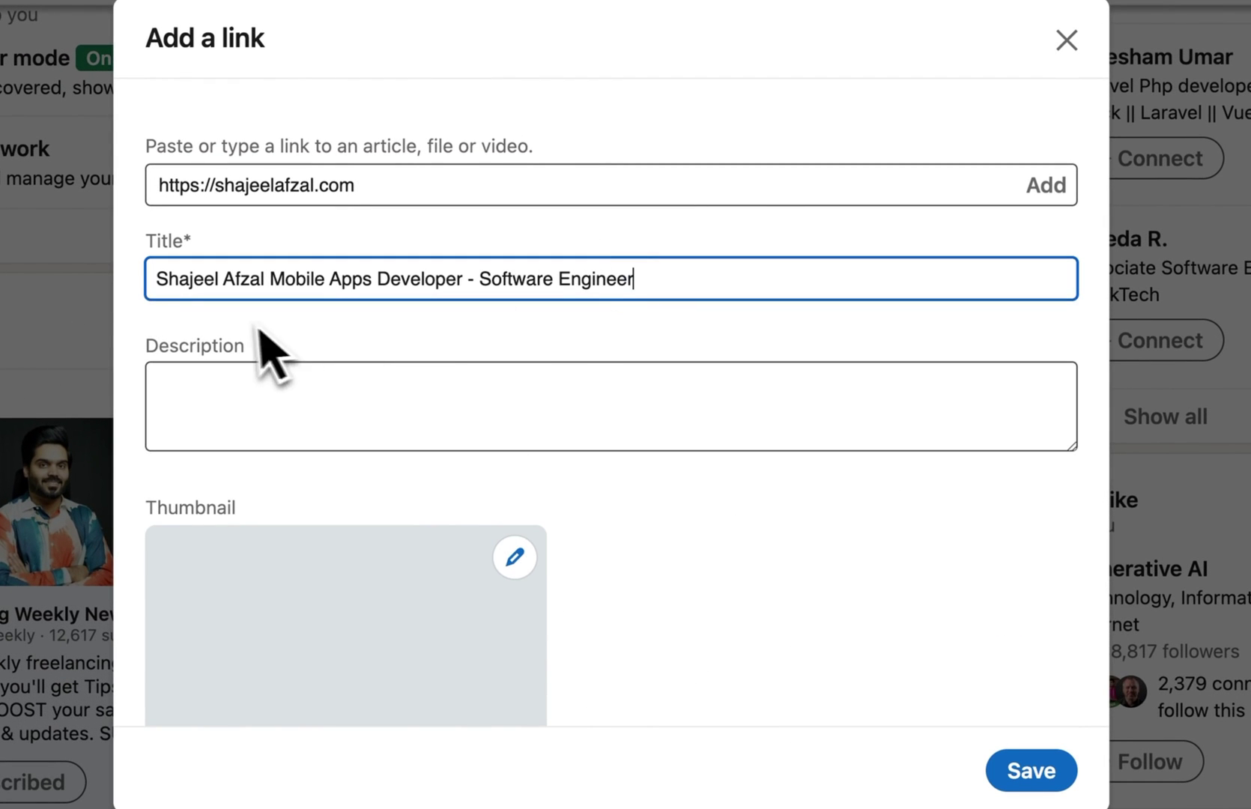
key(super+a)
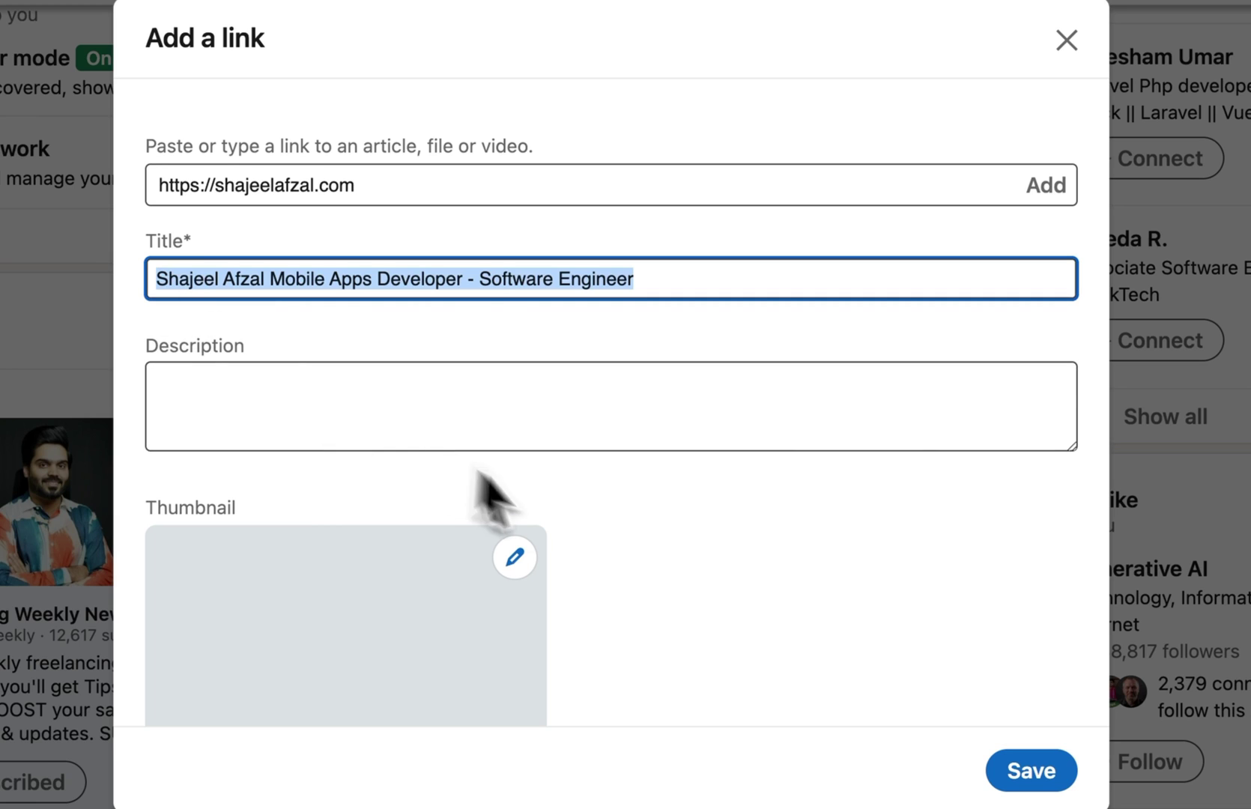
drag(1080, 454, 1053, 622)
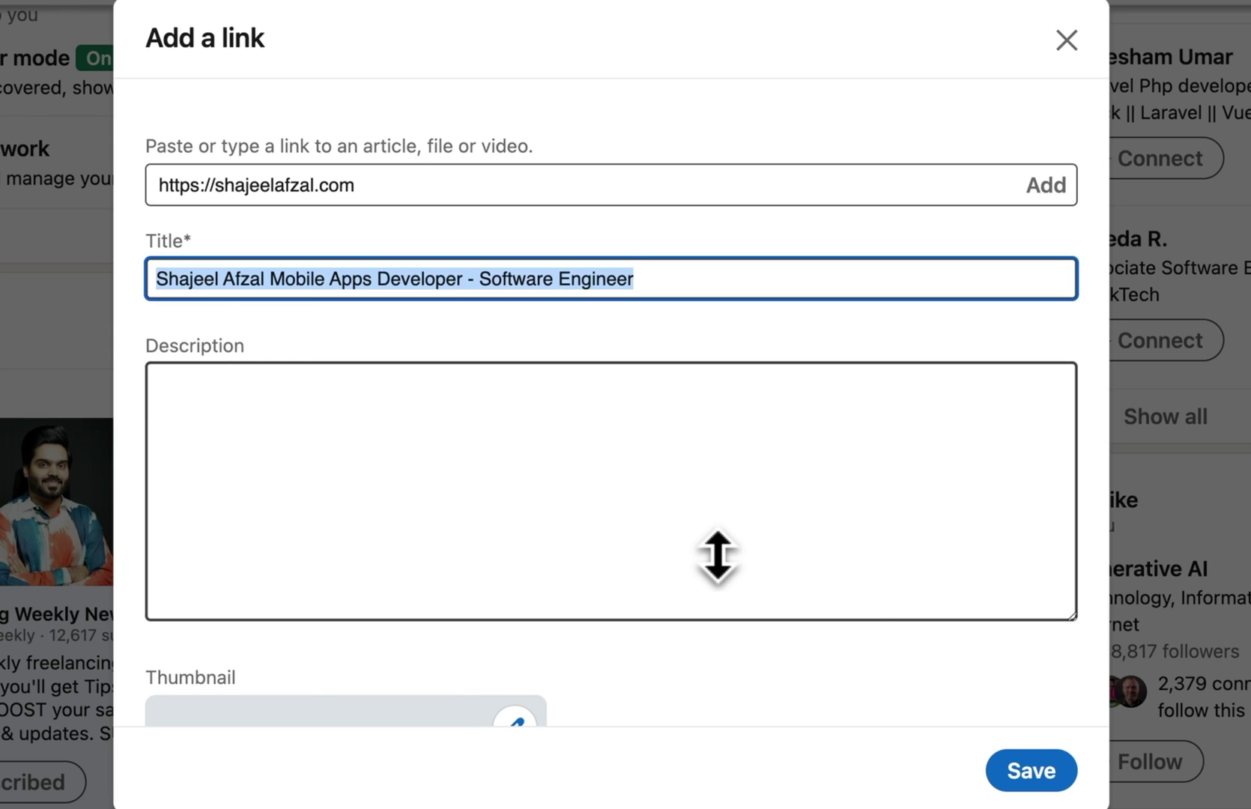
text(Downloa)
key(BackSpace)
key(BackSpace)
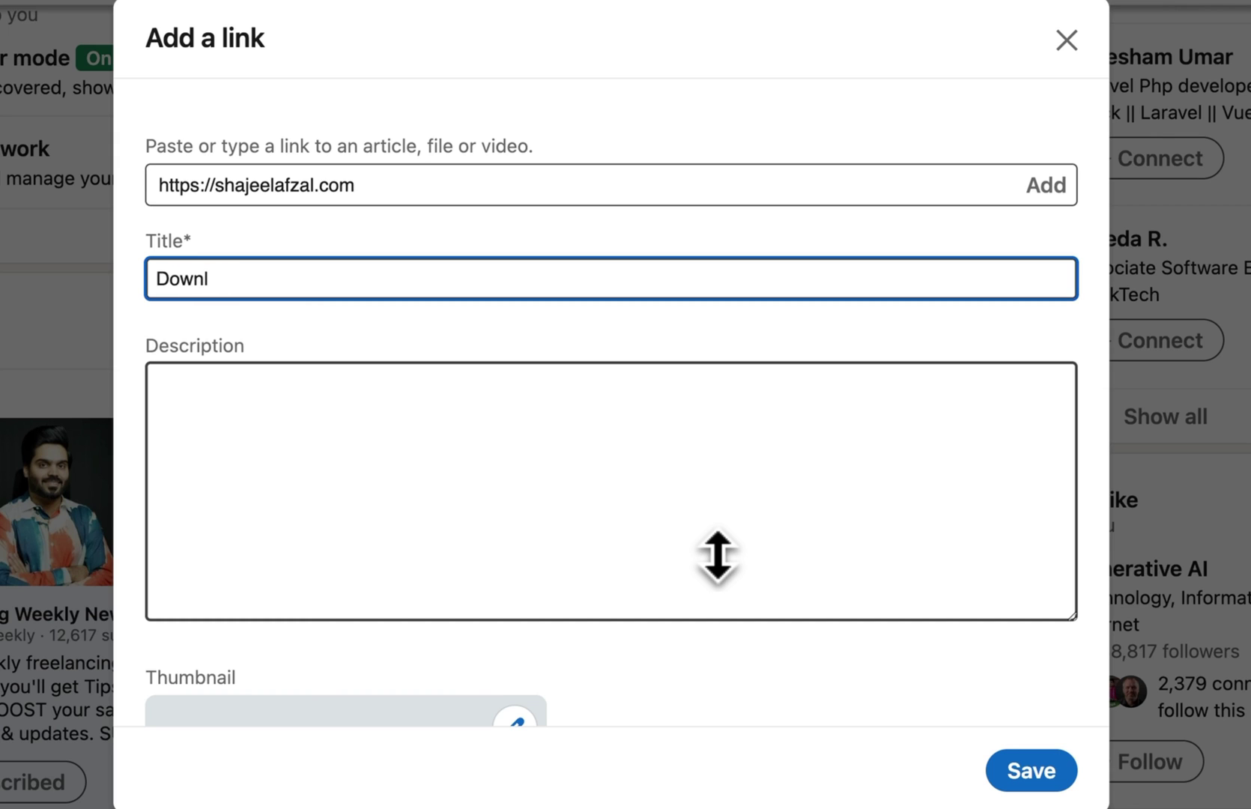
text(oad my FREE )
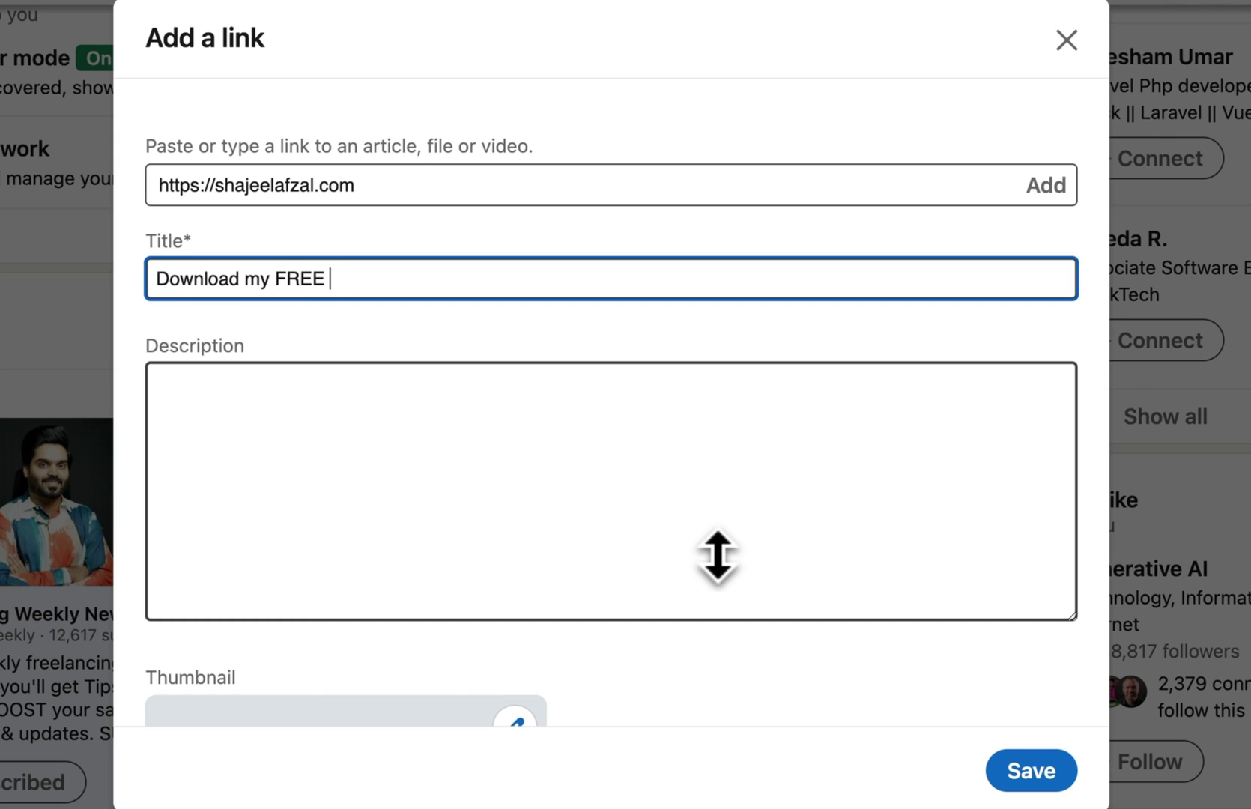
text(Proposal Wri)
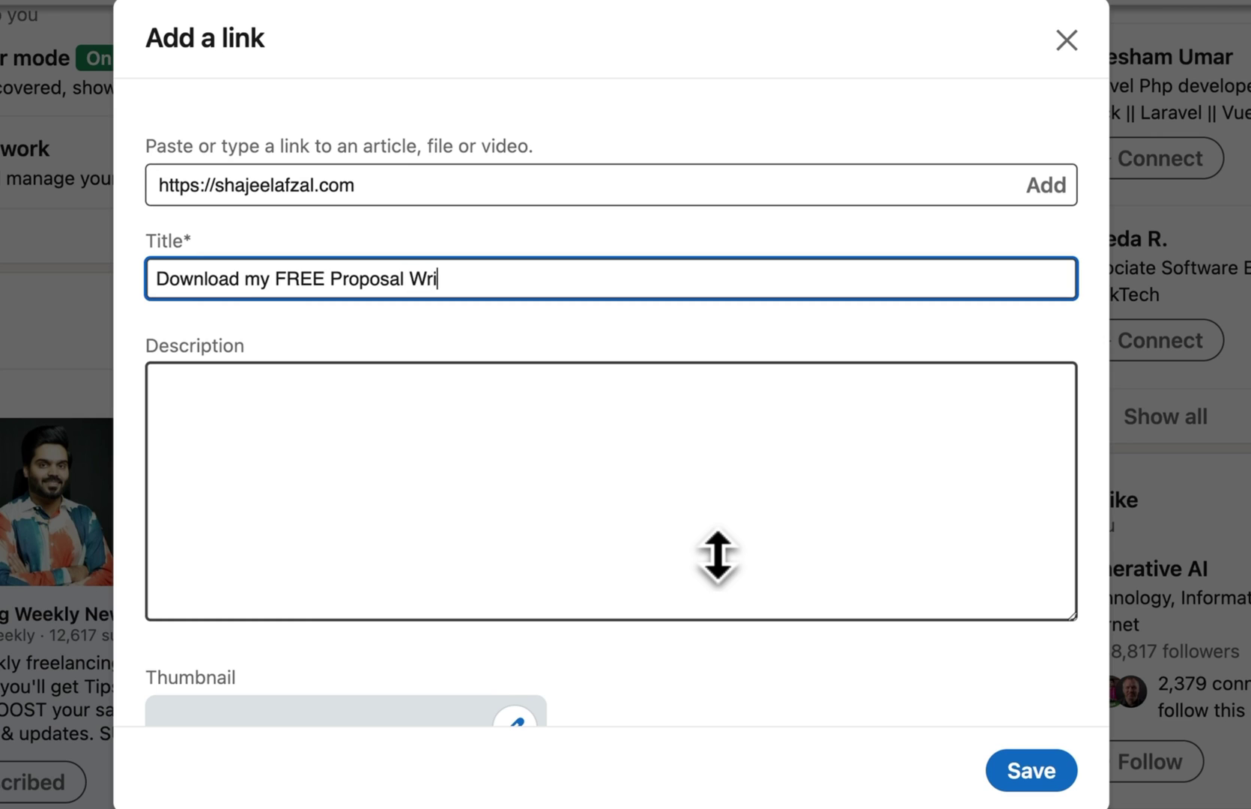
text(ting Guide)
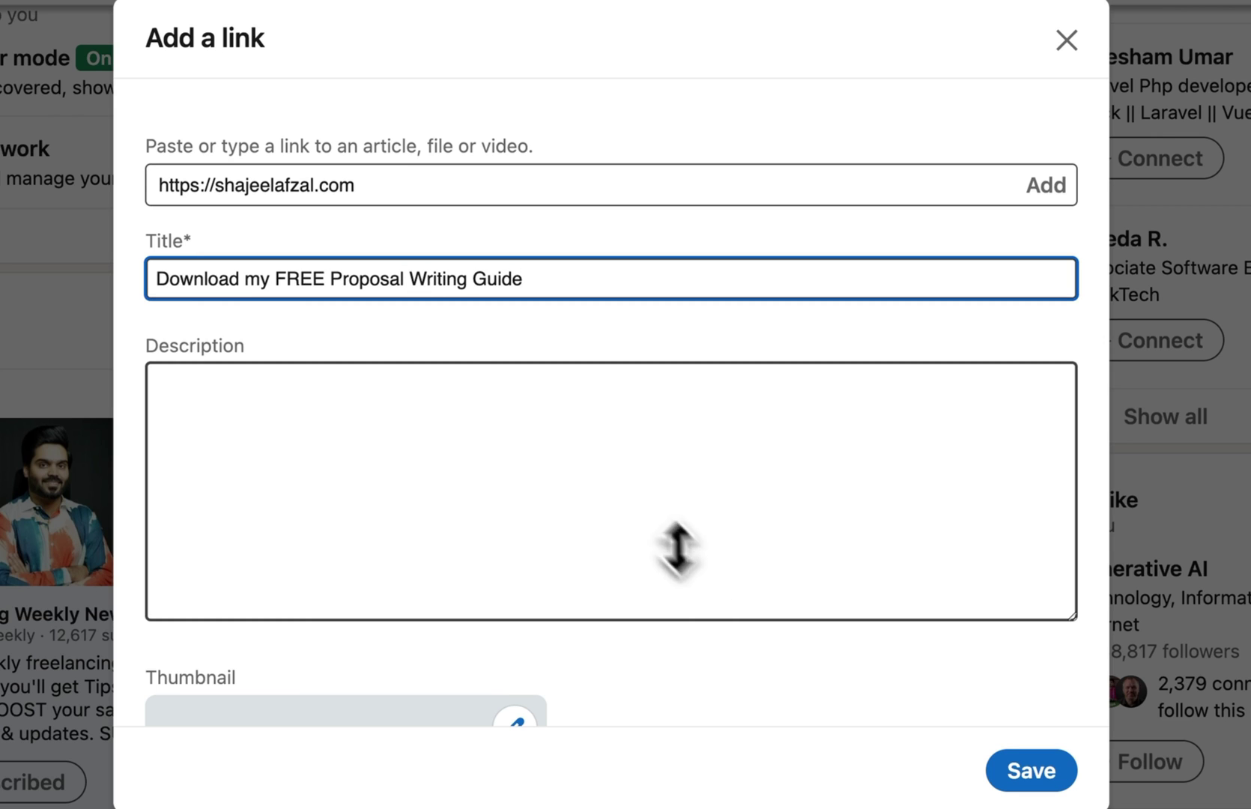
drag(528, 289, 148, 284)
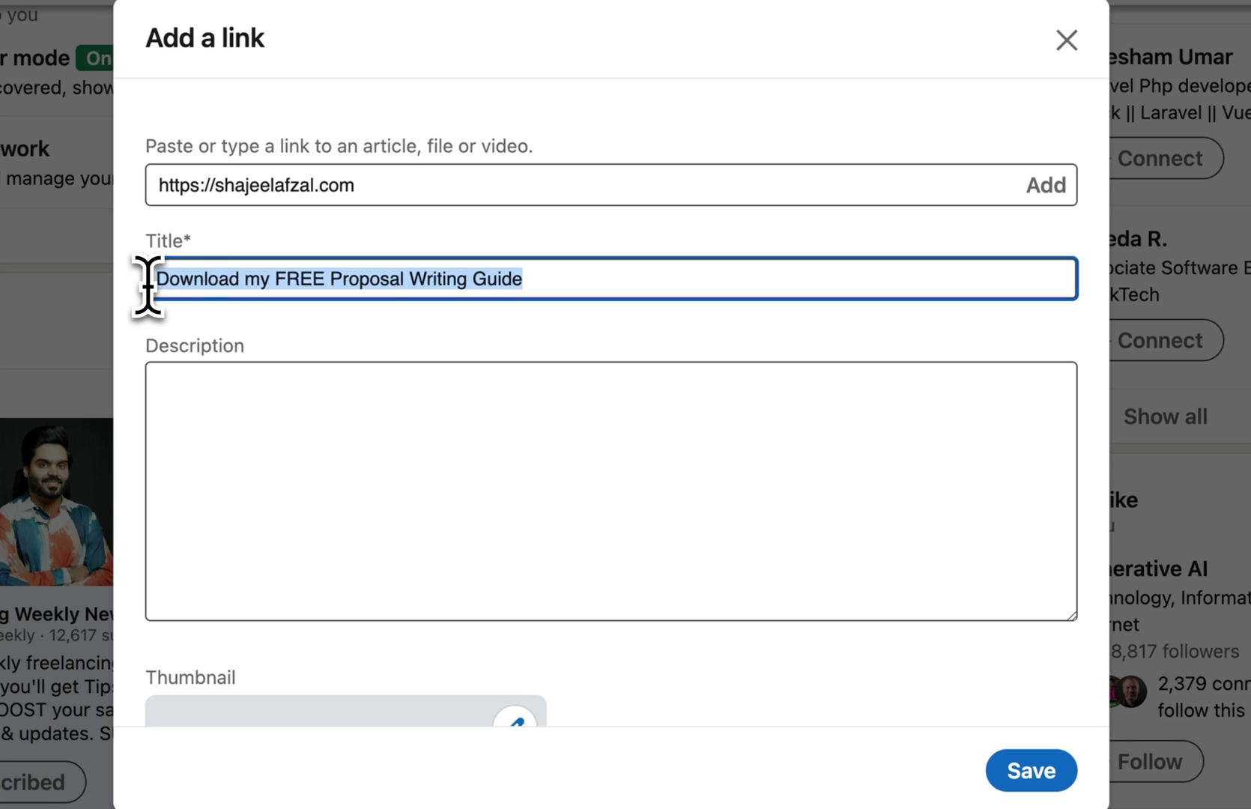
- Begin the link's description with "More than 5000 people already downloaded and proided positive feedback."
click(307, 477)
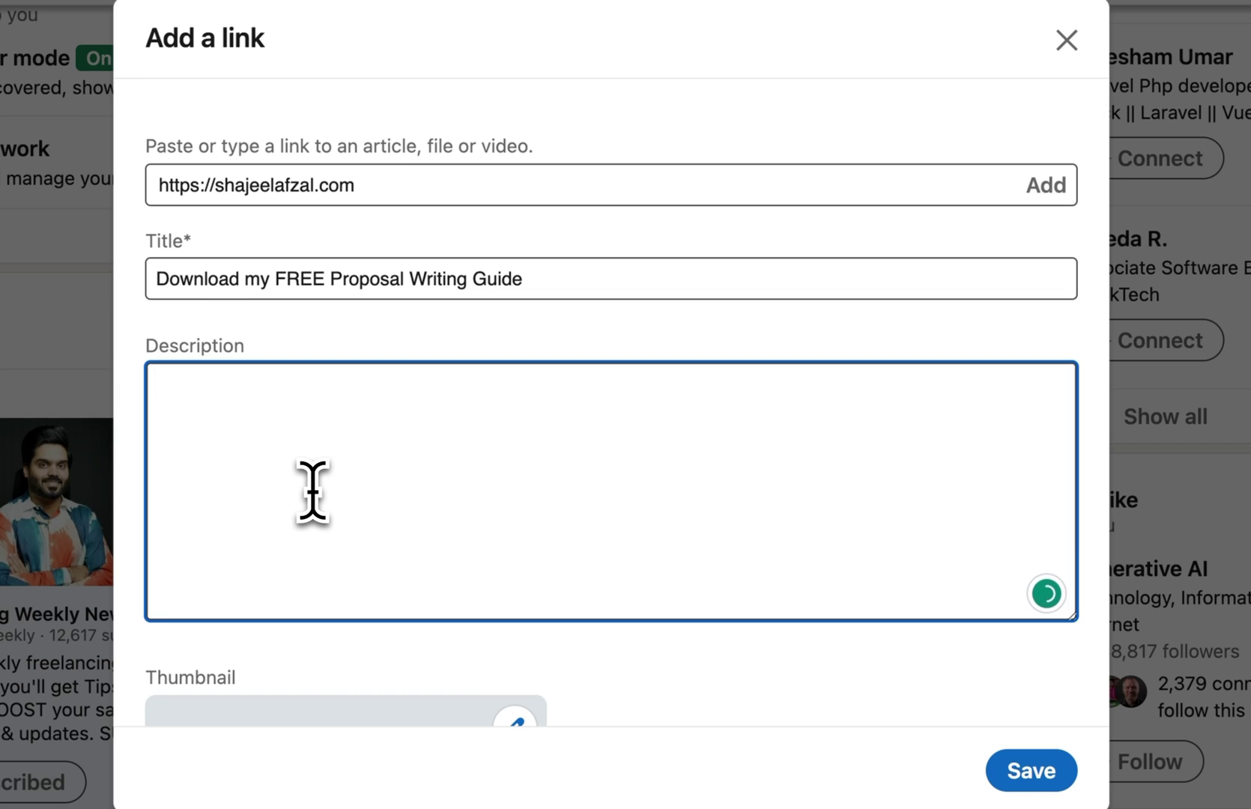
text(More than 0)
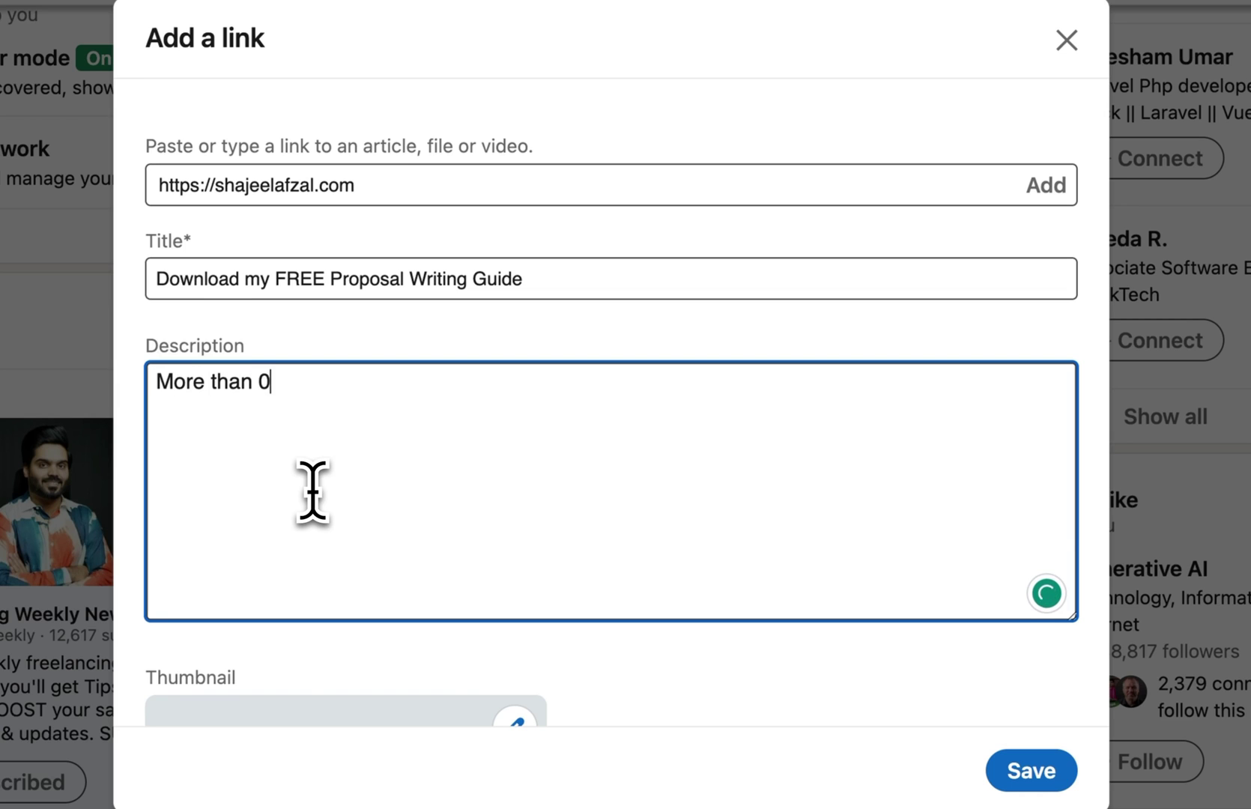
key(BackSpace)
key(BackSpace)
text(5000)
key(BackSpace)
key(BackSpace)
key(BackSpace)
key(BackSpace)
text(5000 people ar)
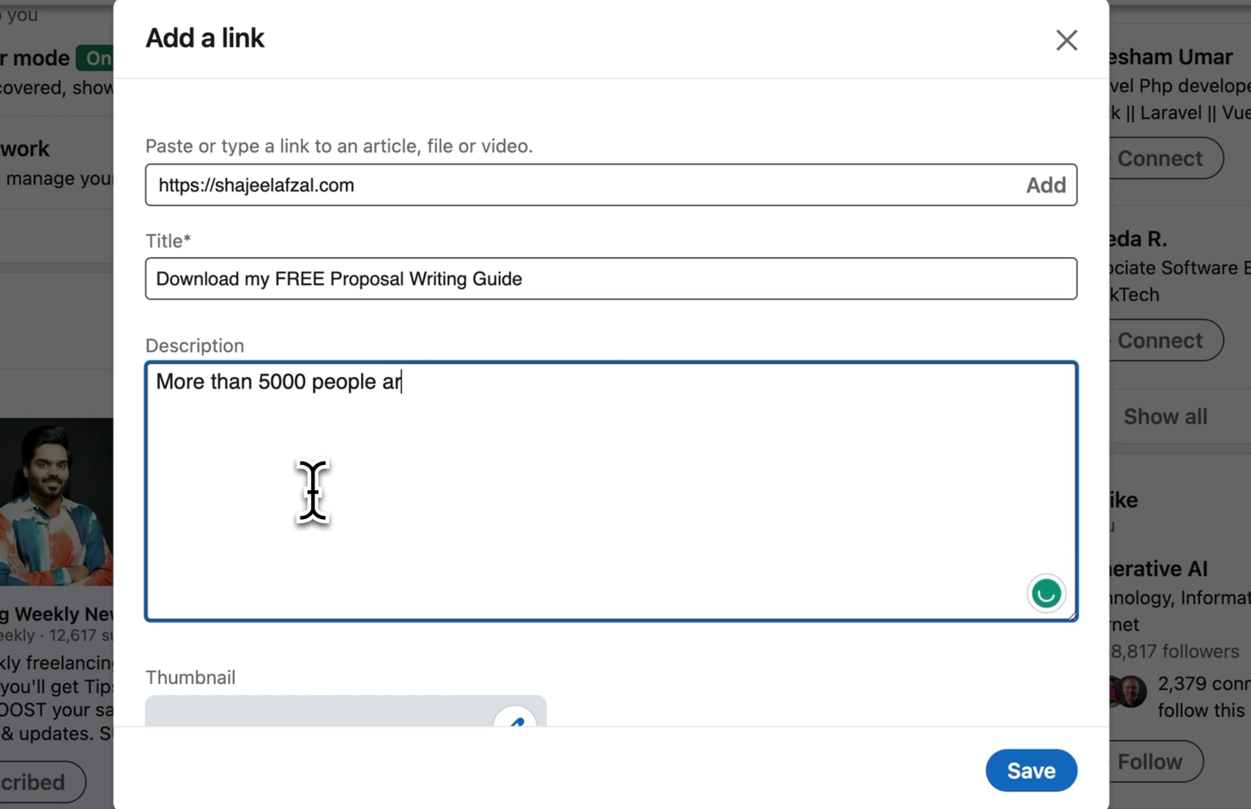
key(BackSpace)
text(lready downloade)
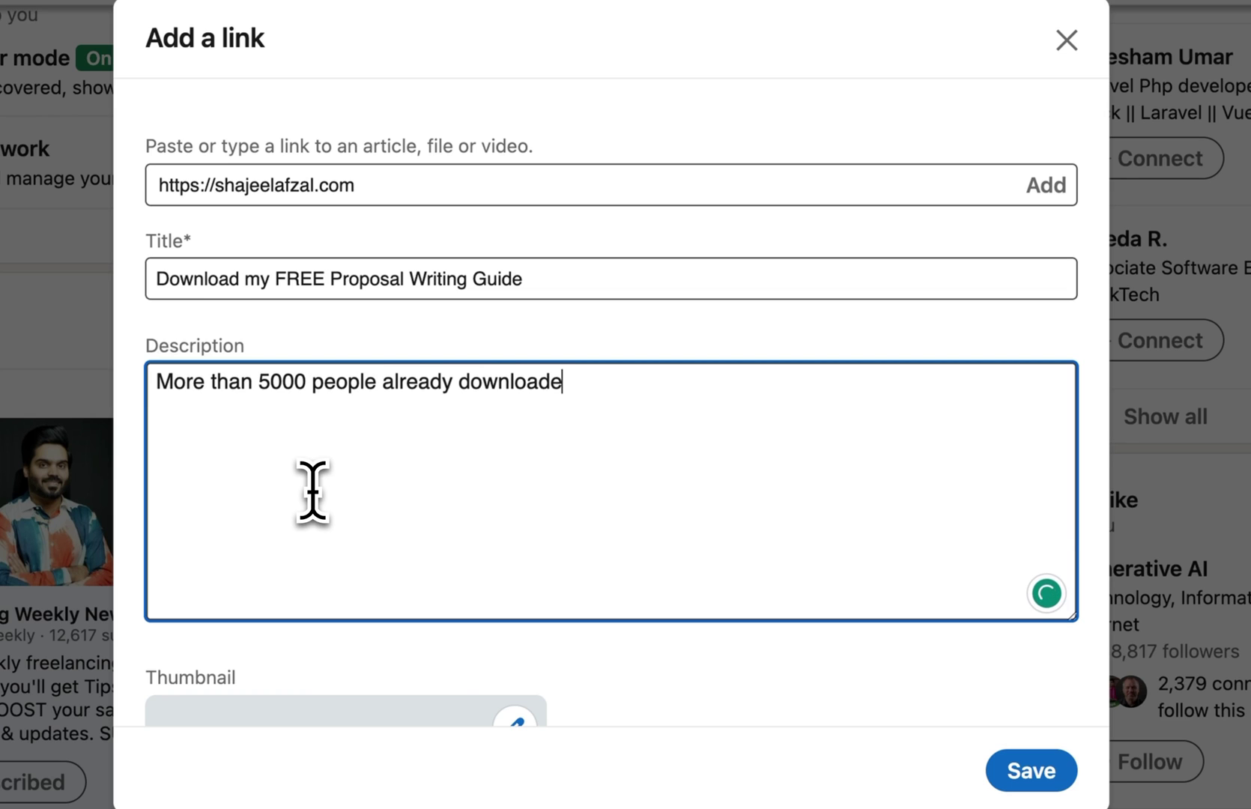
text(d and proi)
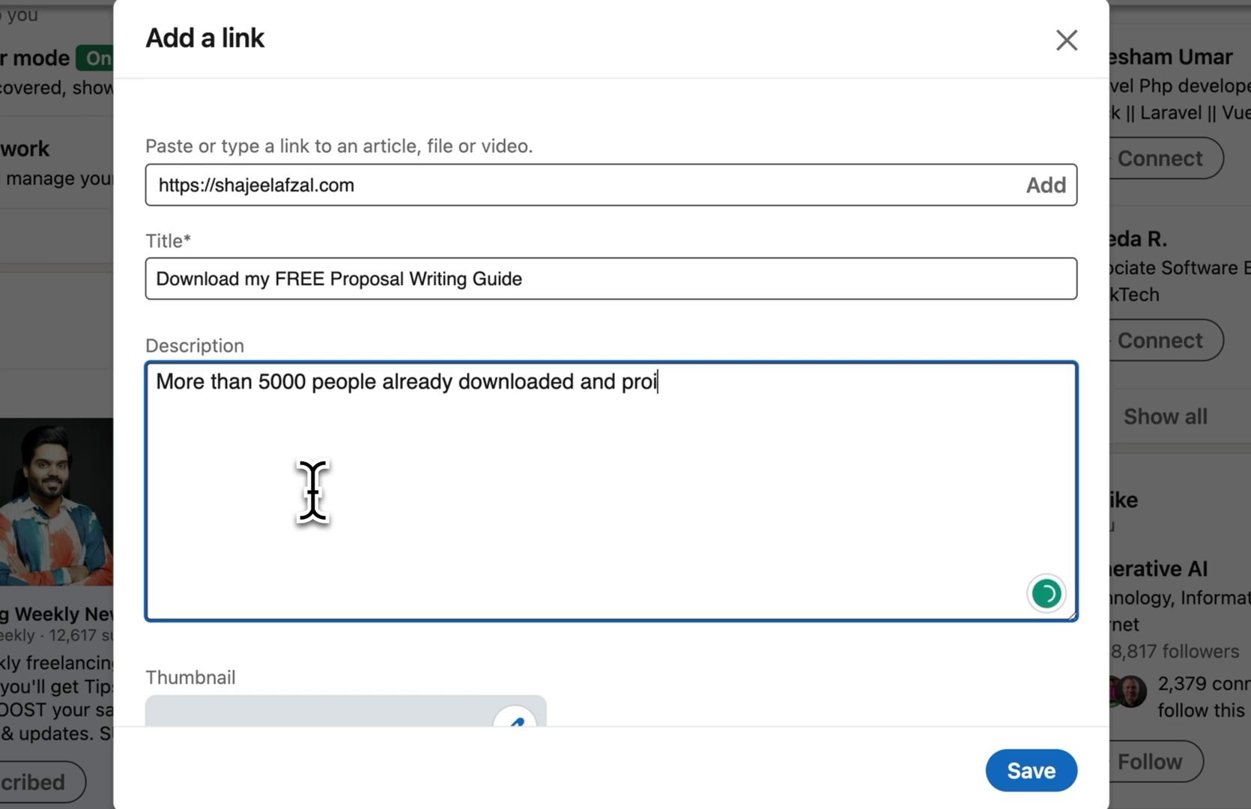
text(ded posti)
key(BackSpace)
key(BackSpace)
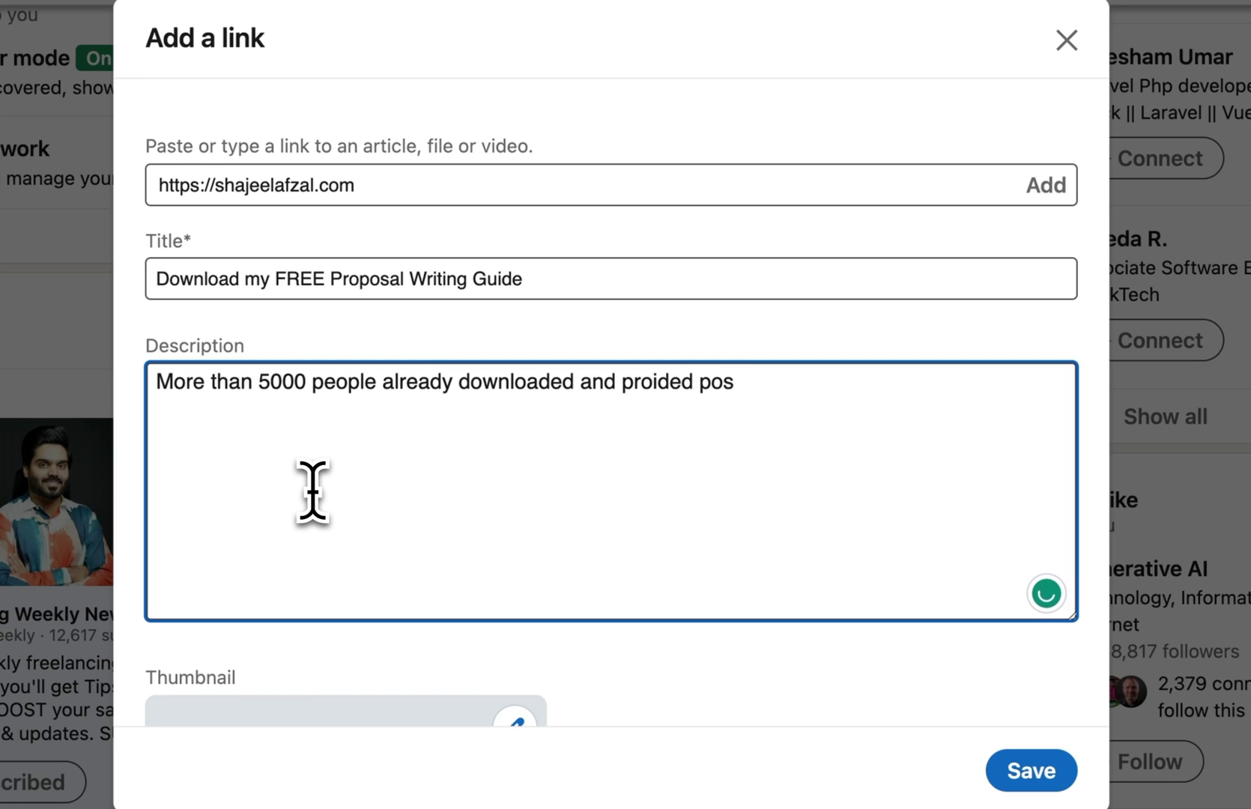
text(itiv)
key(BackSpace)
key(BackSpace)
key(BackSpace)
text(tive feedback. )
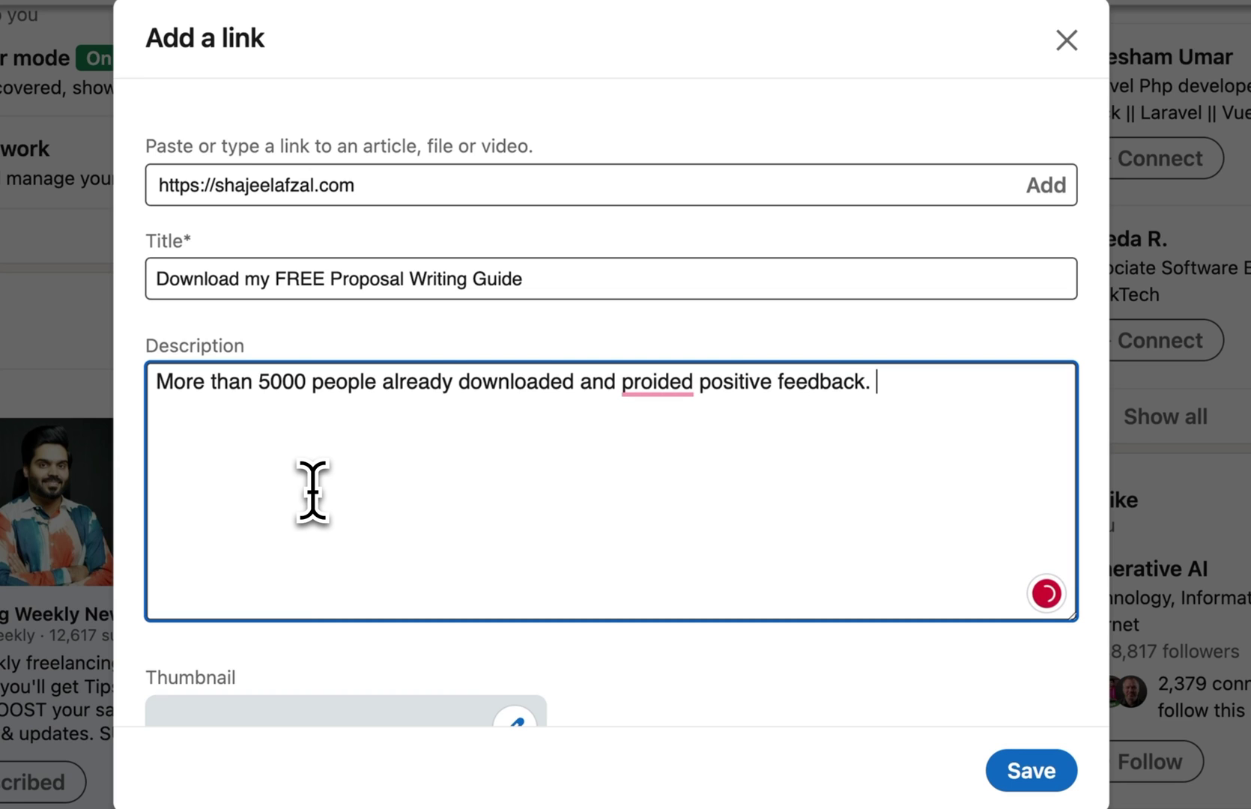
- Continue the description with "The .PDF containsa all my proposals that generated more than 300k+ USD on Upwork alone"
text(The .P)
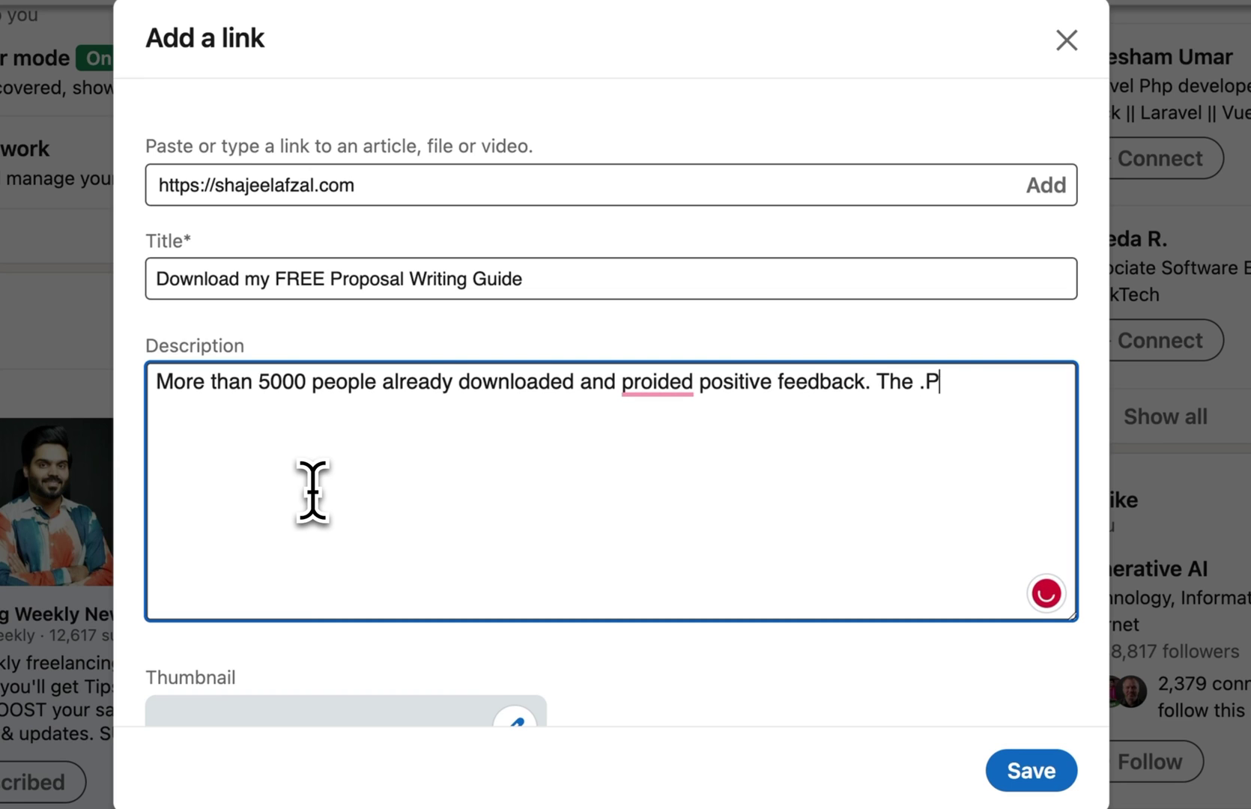
text(DF contains )
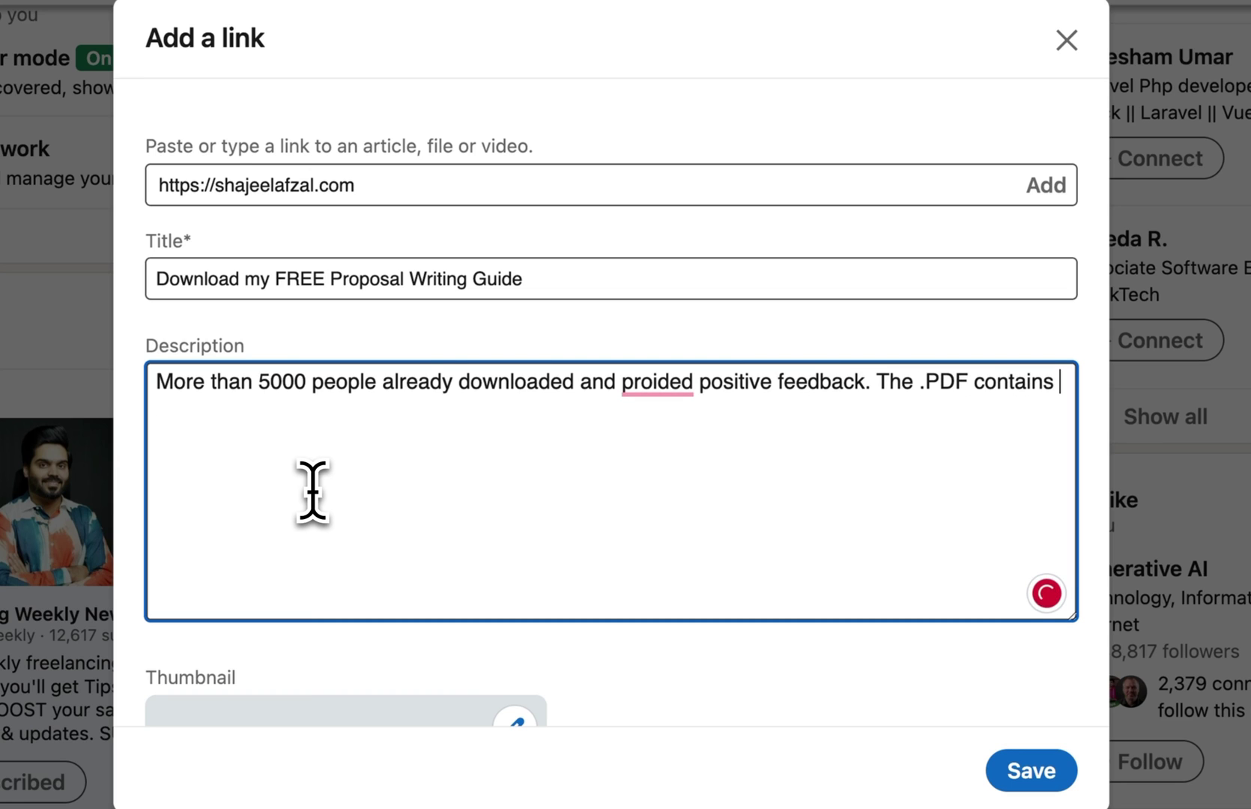
text(a)
key(BackSpace)
key(BackSpace)
text(all)
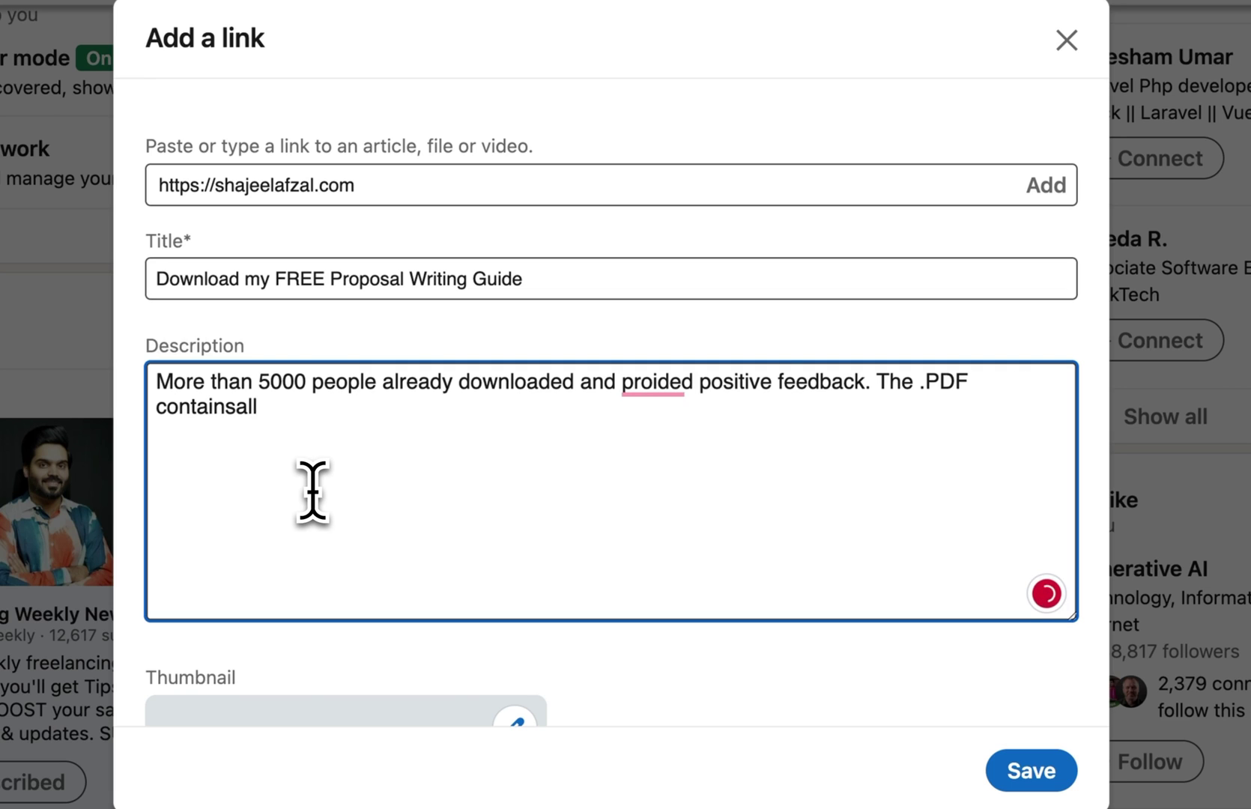
key(BackSpace)
key(BackSpace)
text(all my prpo)
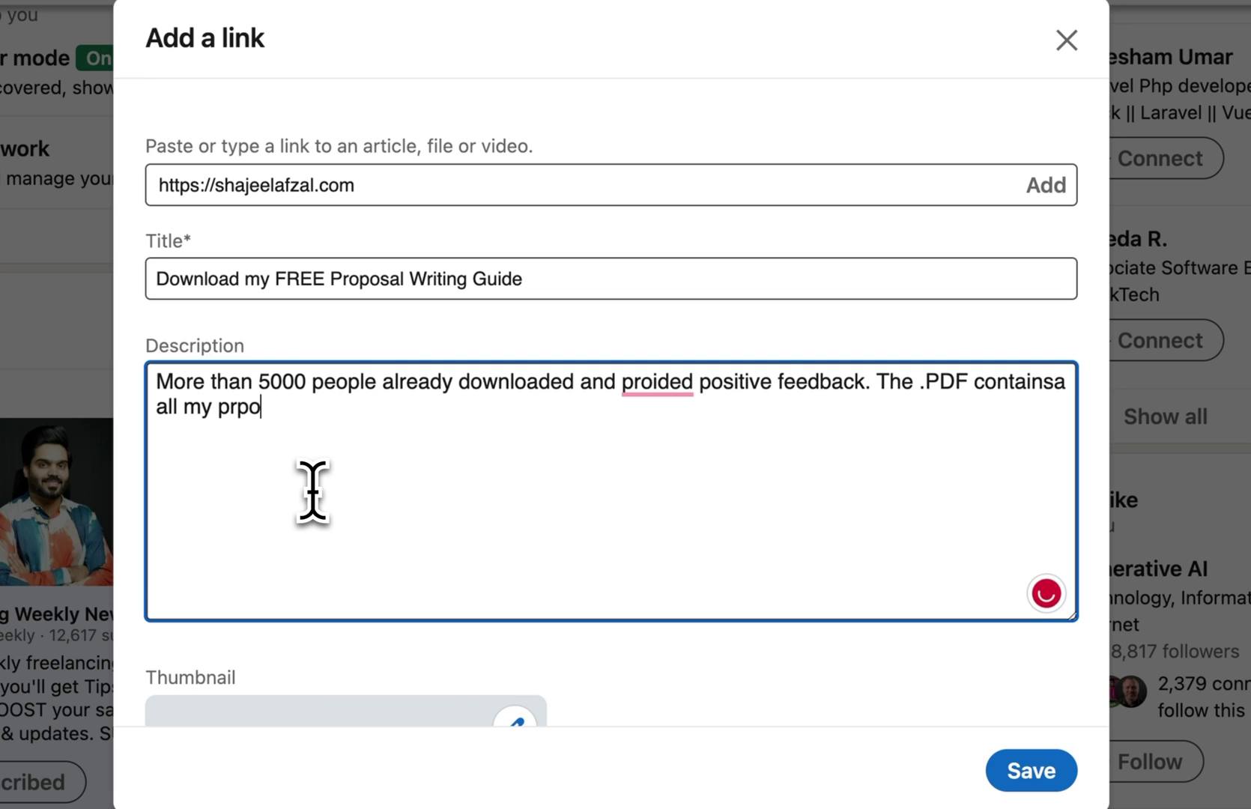
text(sals)
key(BackSpace)
key(BackSpace)
key(BackSpace)
key(BackSpace)
key(BackSpace)
key(BackSpace)
key(BackSpace)
text(ospo)
key(BackSpace)
key(BackSpace)
key(BackSpace)
text(poasl)
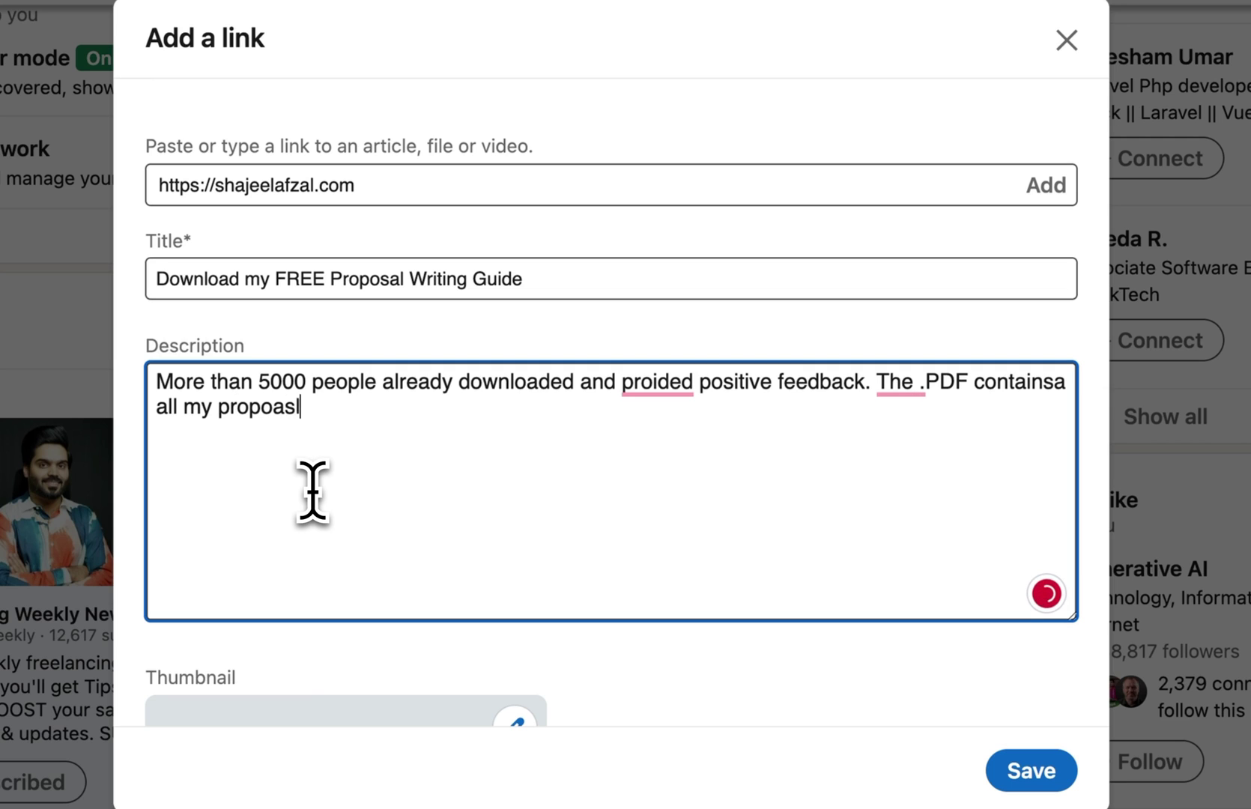
text( sth)
key(BackSpace)
key(BackSpace)
key(BackSpace)
key(BackSpace)
key(BackSpace)
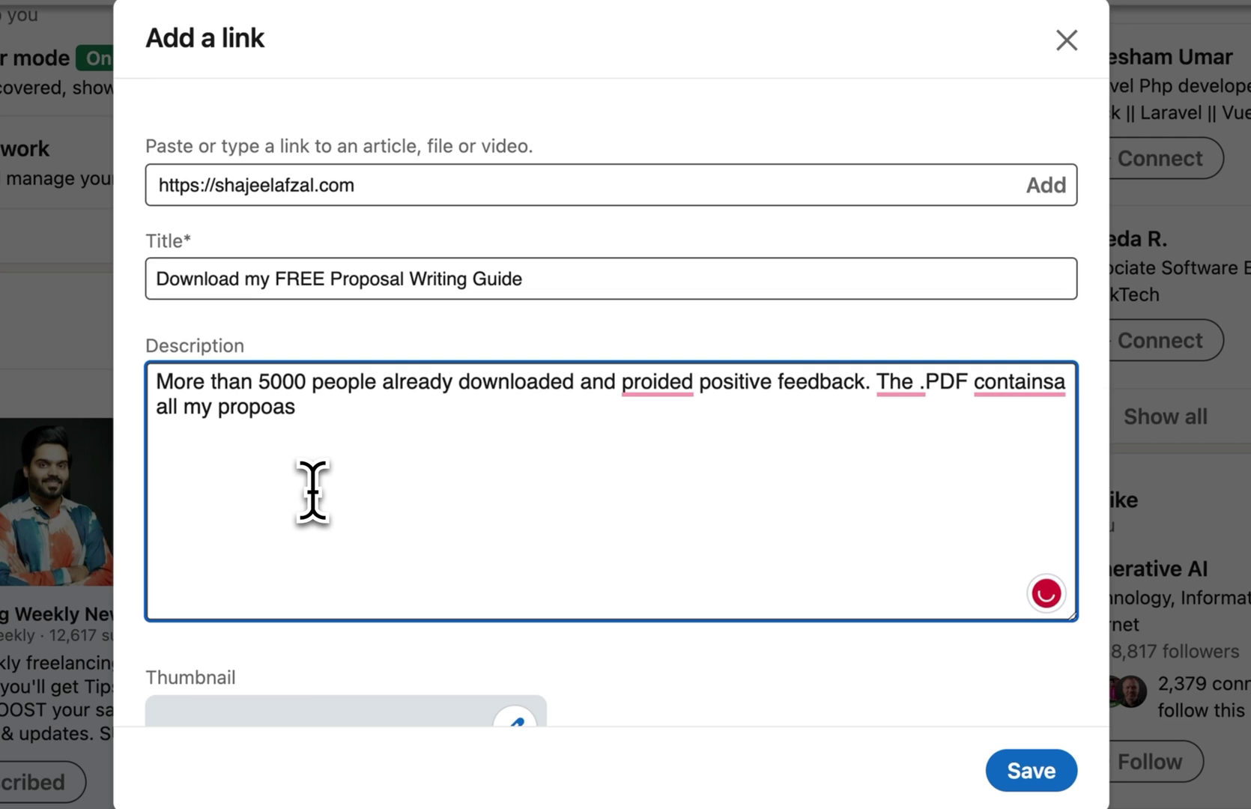
key(BackSpace)
key(BackSpace)
text(sla)
key(BackSpace)
key(BackSpace)
text(als that genera)
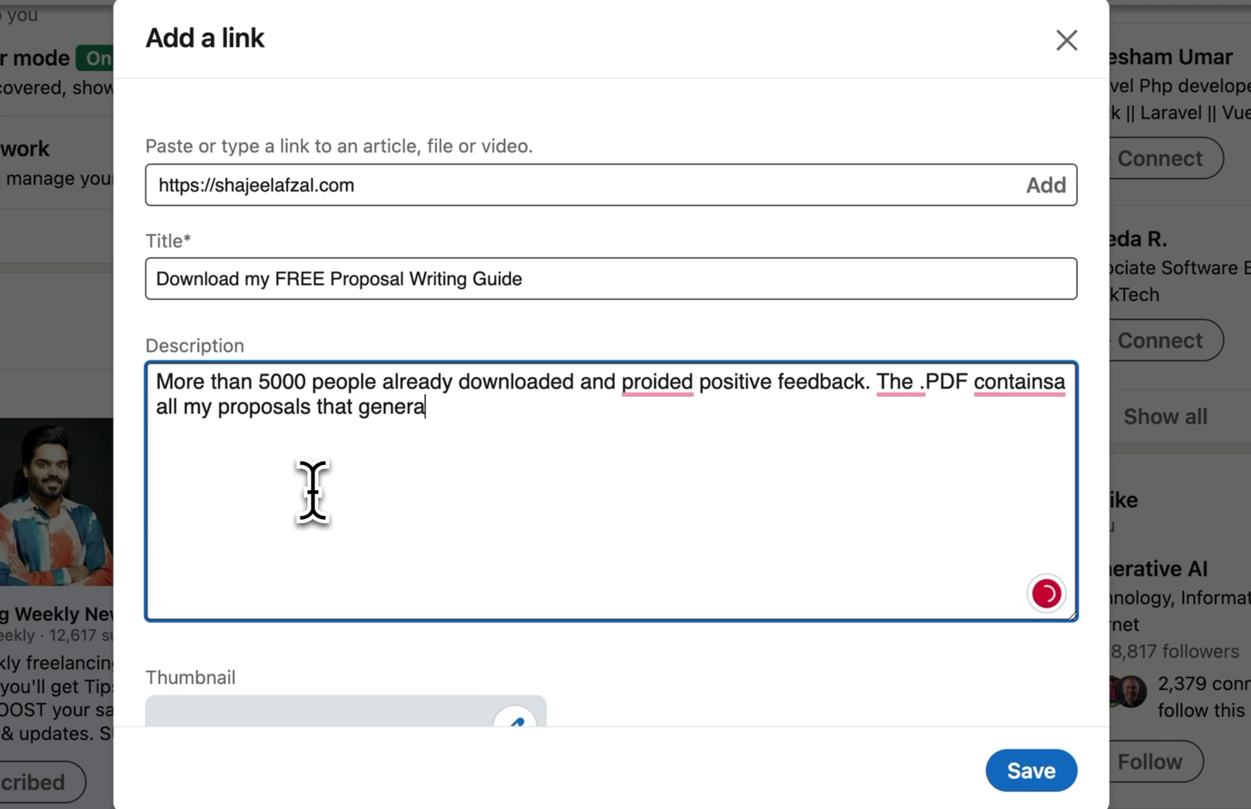
text(ted more than 300 )
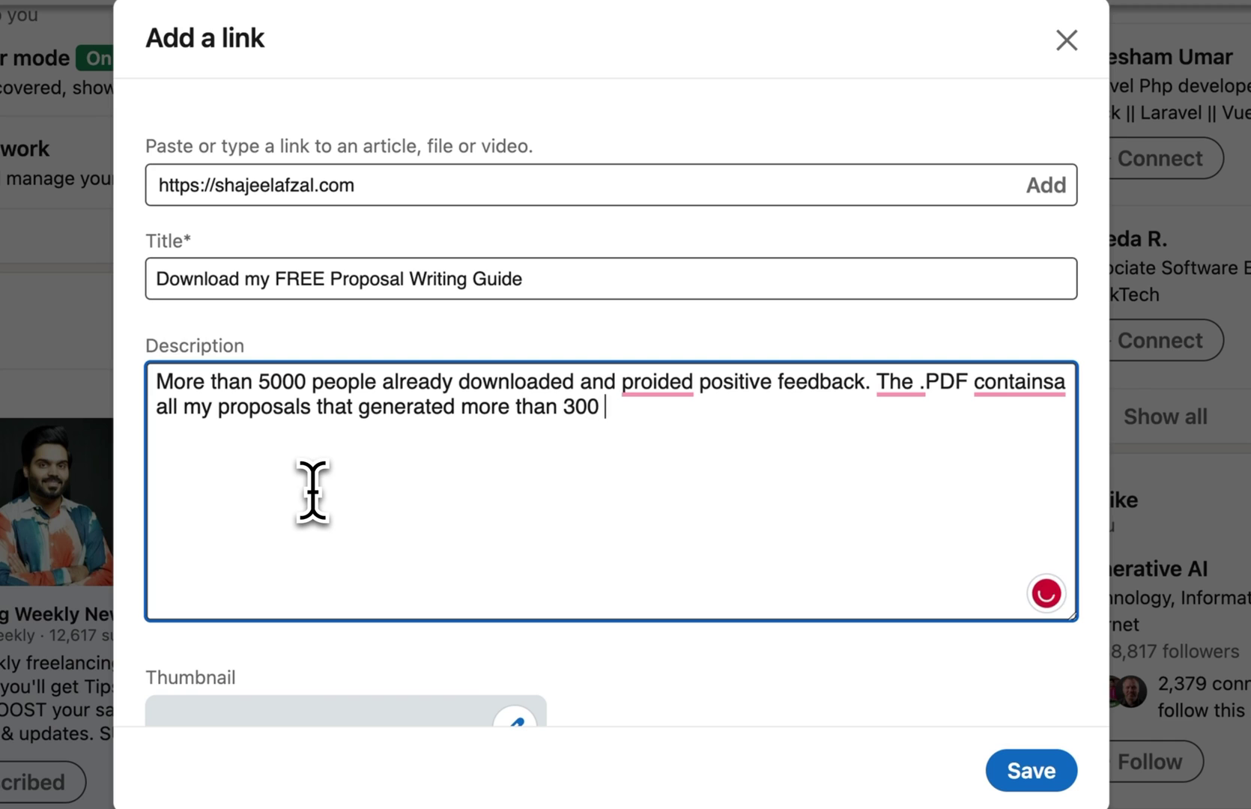
text(USD)
key(BackSpace)
key(BackSpace)
key(BackSpace)
key(BackSpace)
text(k + USD on Upwork aon)
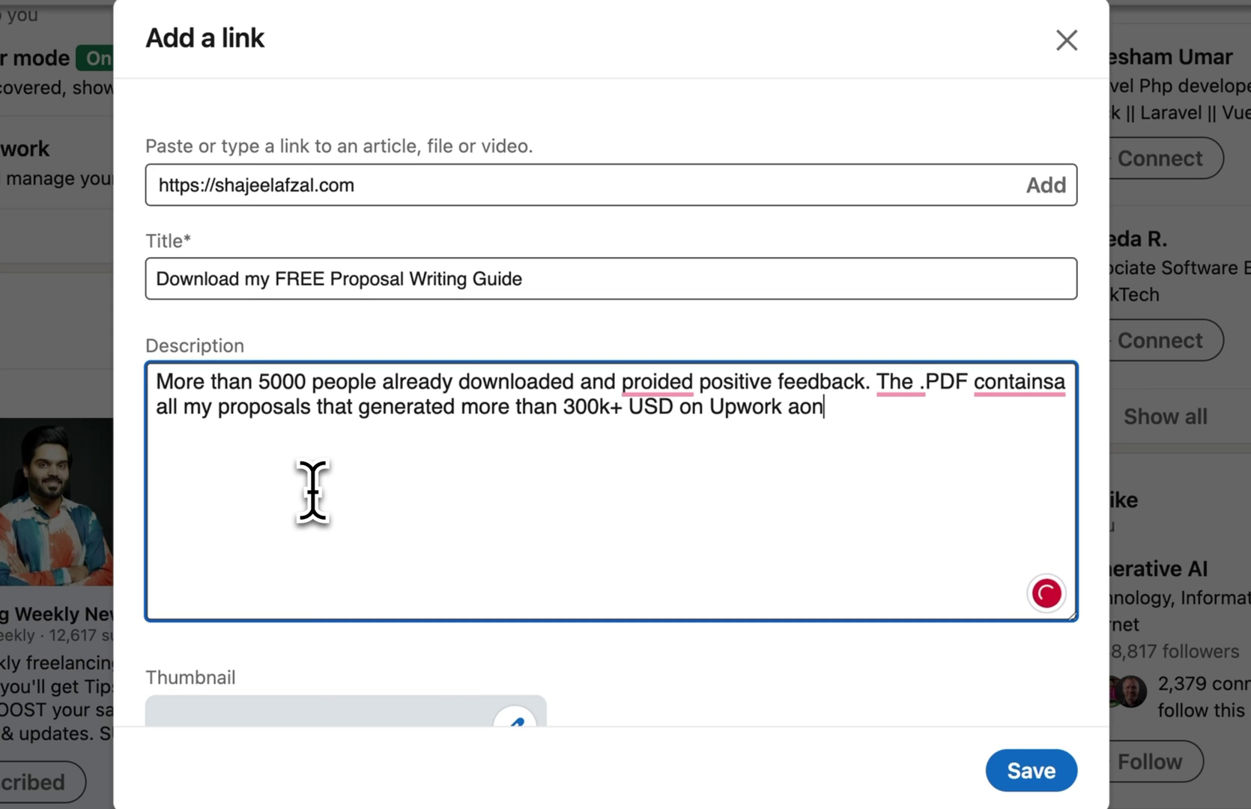
key(BackSpace)
key(BackSpace)
text(lone)
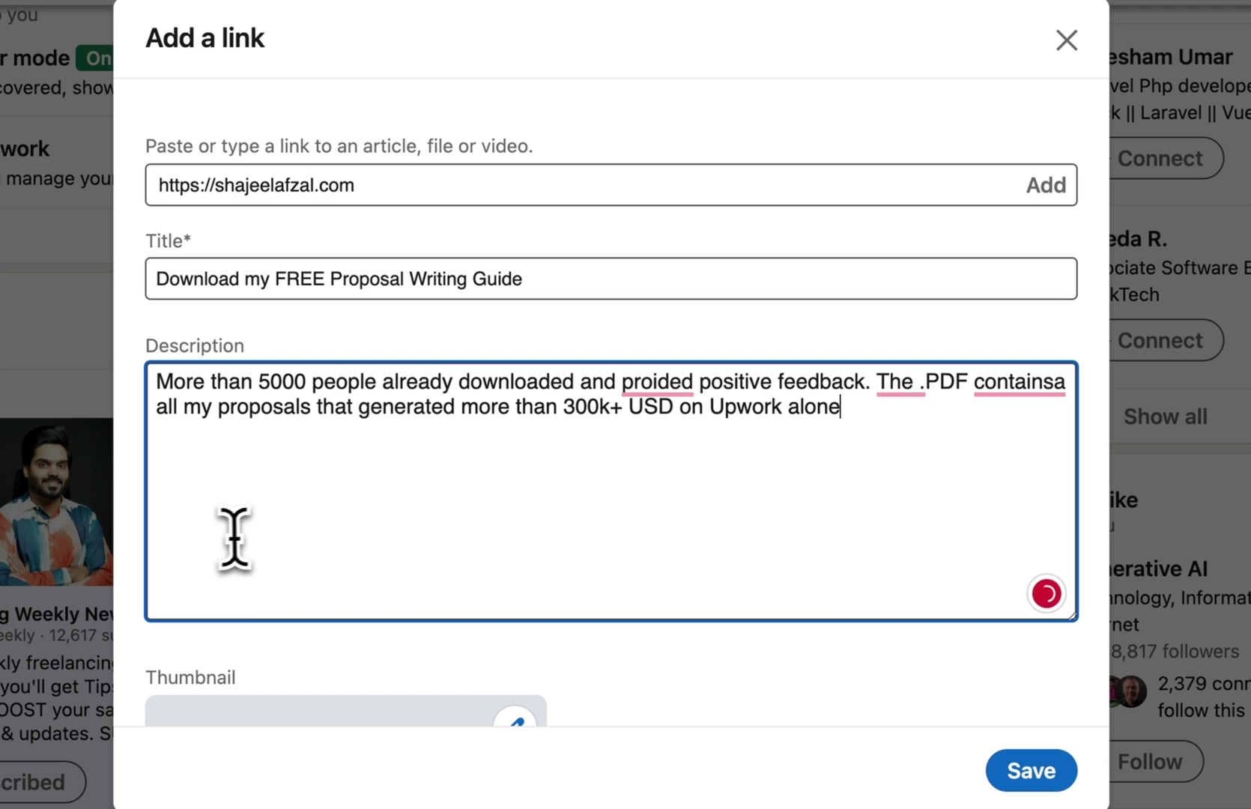
click(168, 273)
triple_click(674, 279)
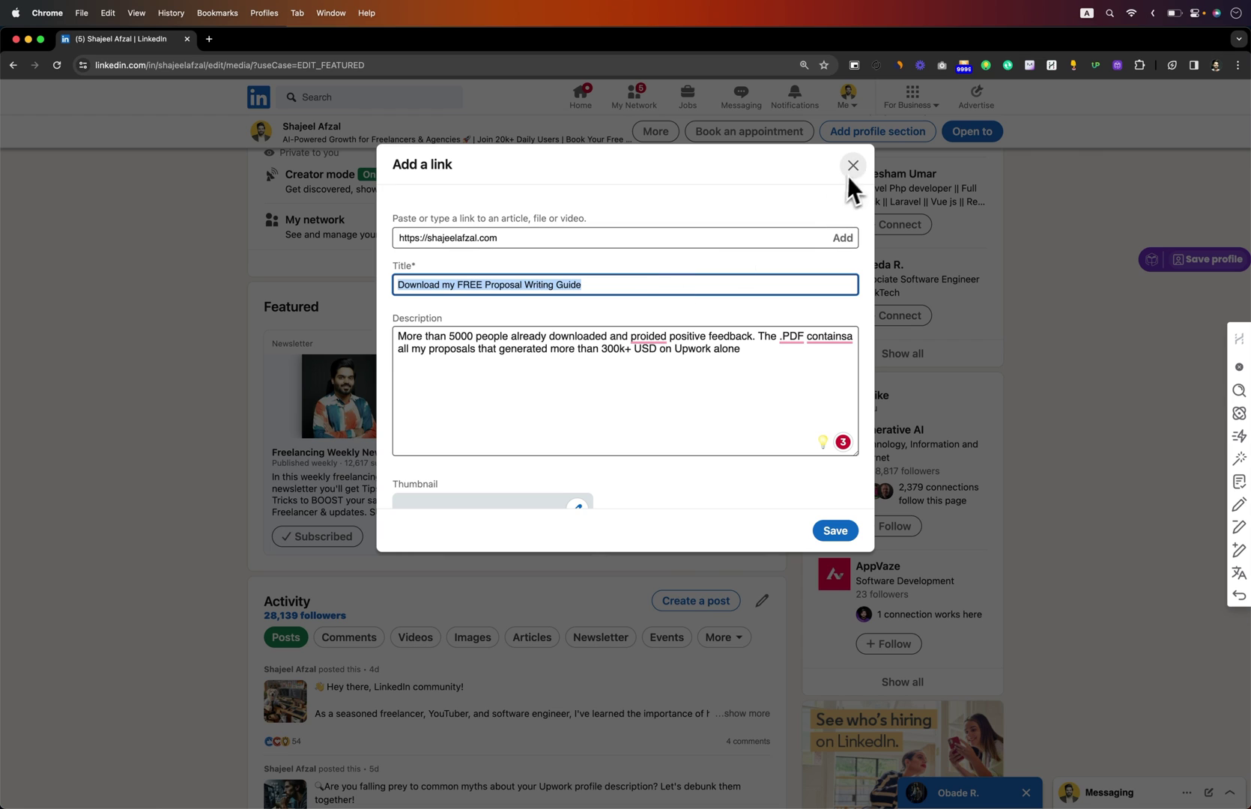
scroll(656, 404, down, 3)
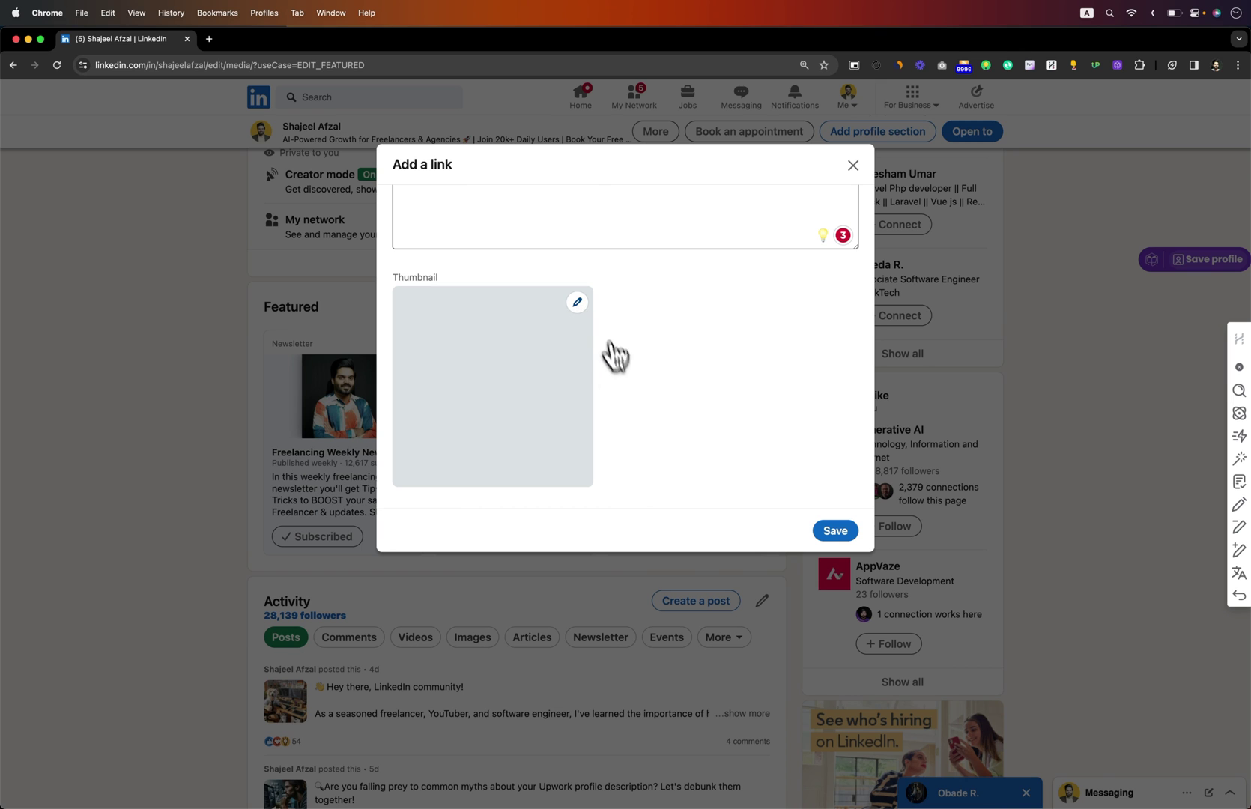
click(577, 386)
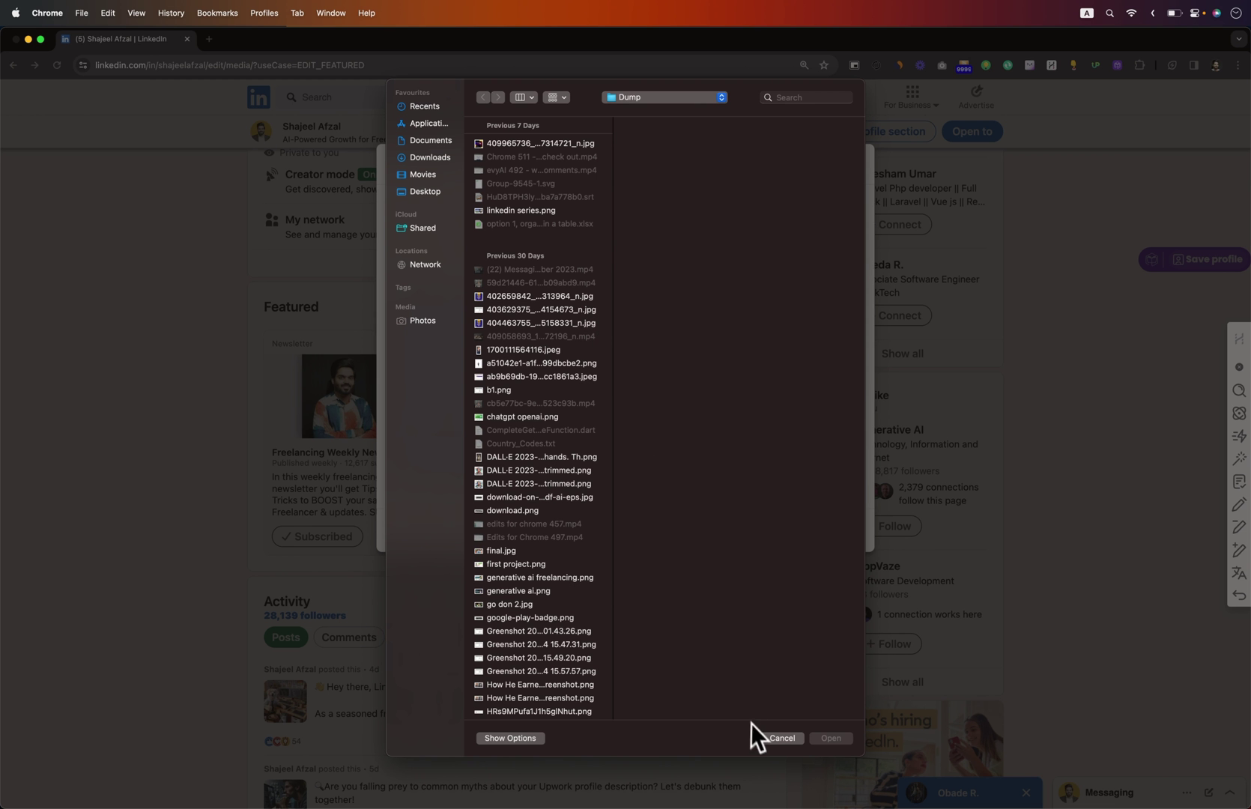
click(780, 738)
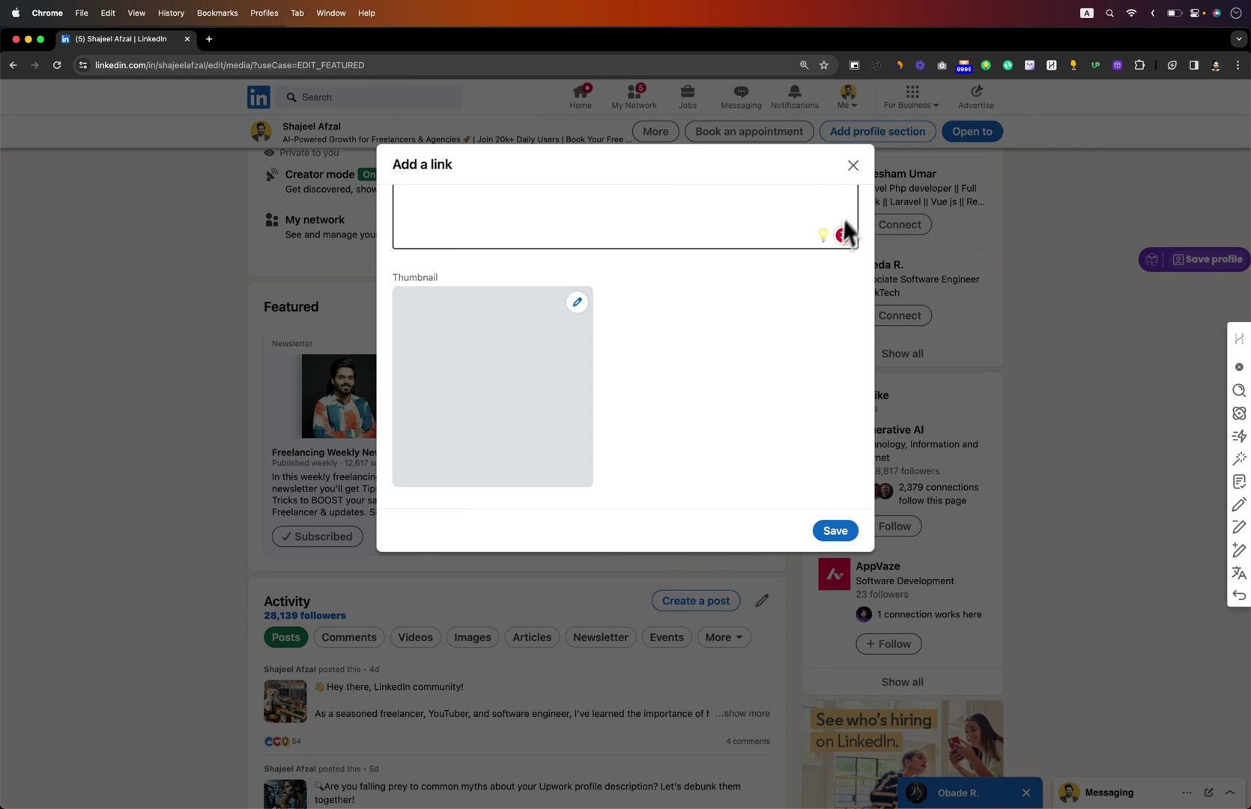
- Close the new proposal writing guide link without saving and discard its changes
scroll(719, 312, up, 1)
scroll(719, 314, up, 5)
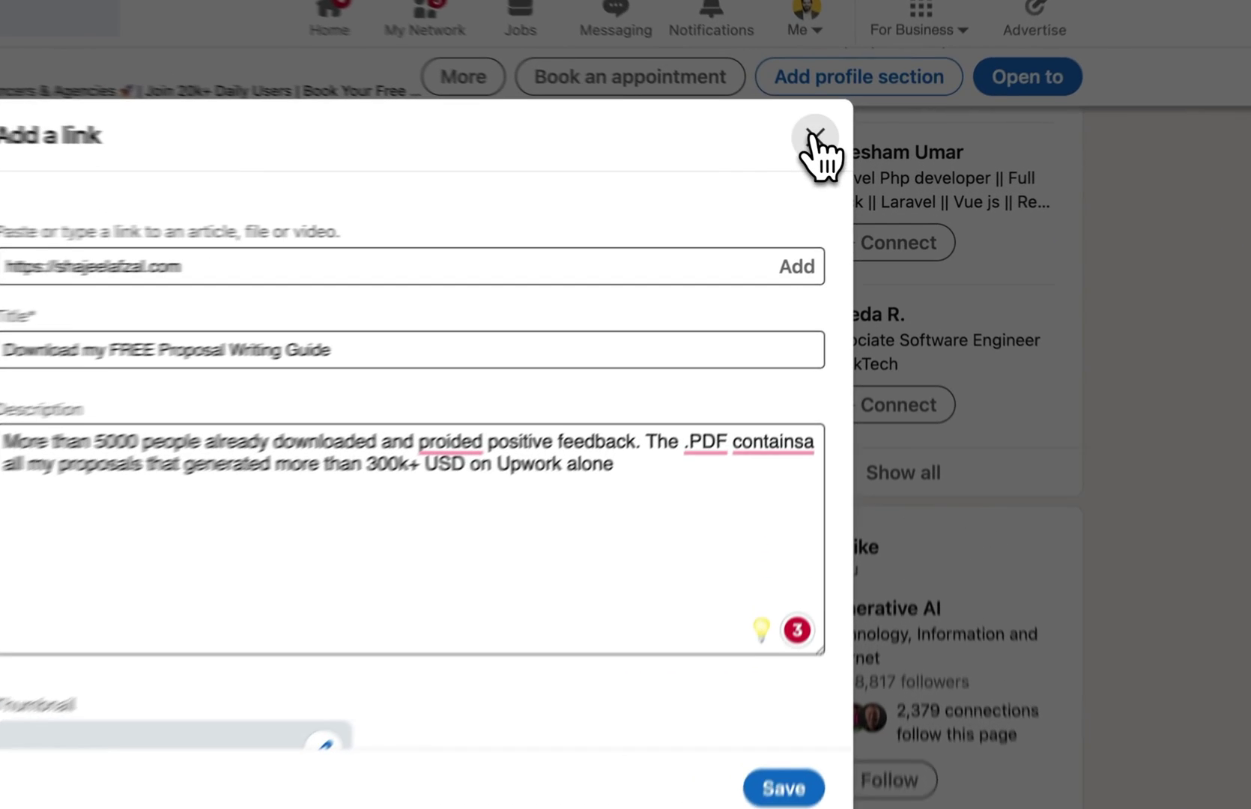
click(852, 164)
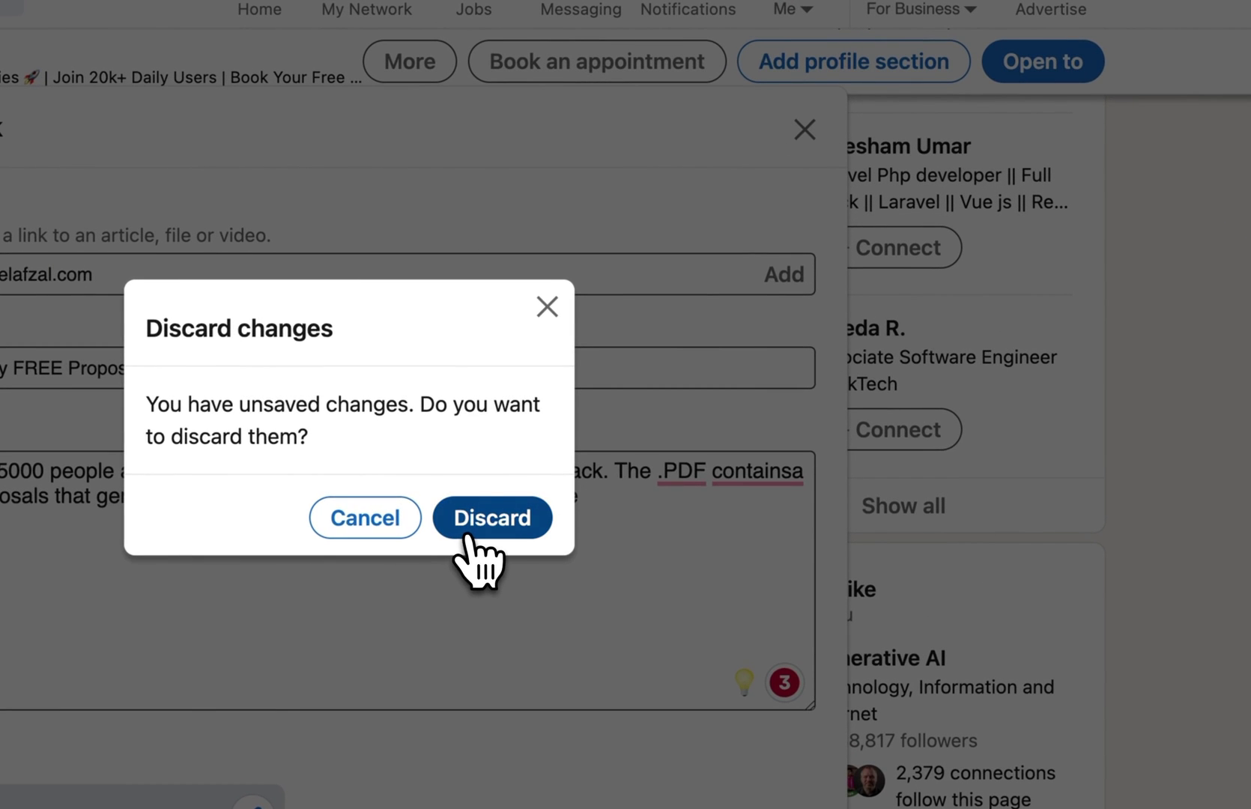
click(464, 544)
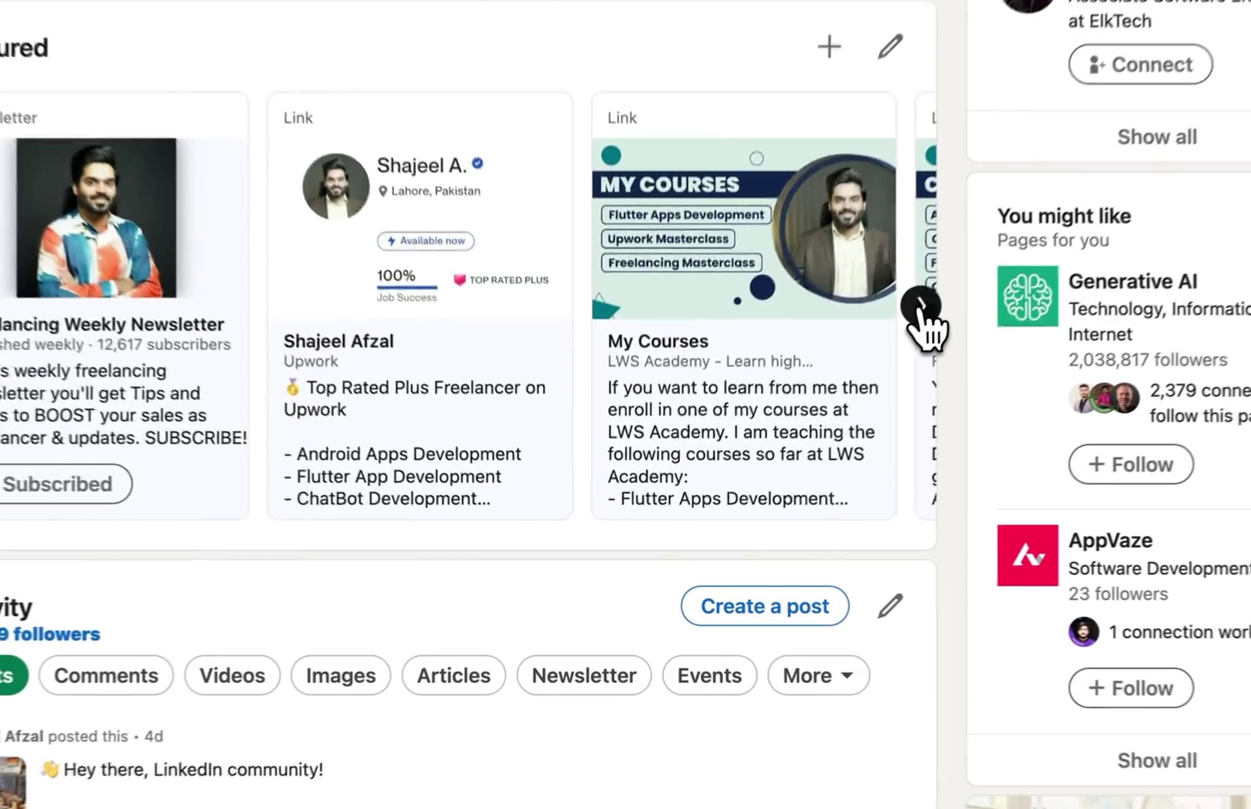
- Browse the items in the Featured section and examine the full title and description of the Upwork link
click(800, 421)
click(800, 421)
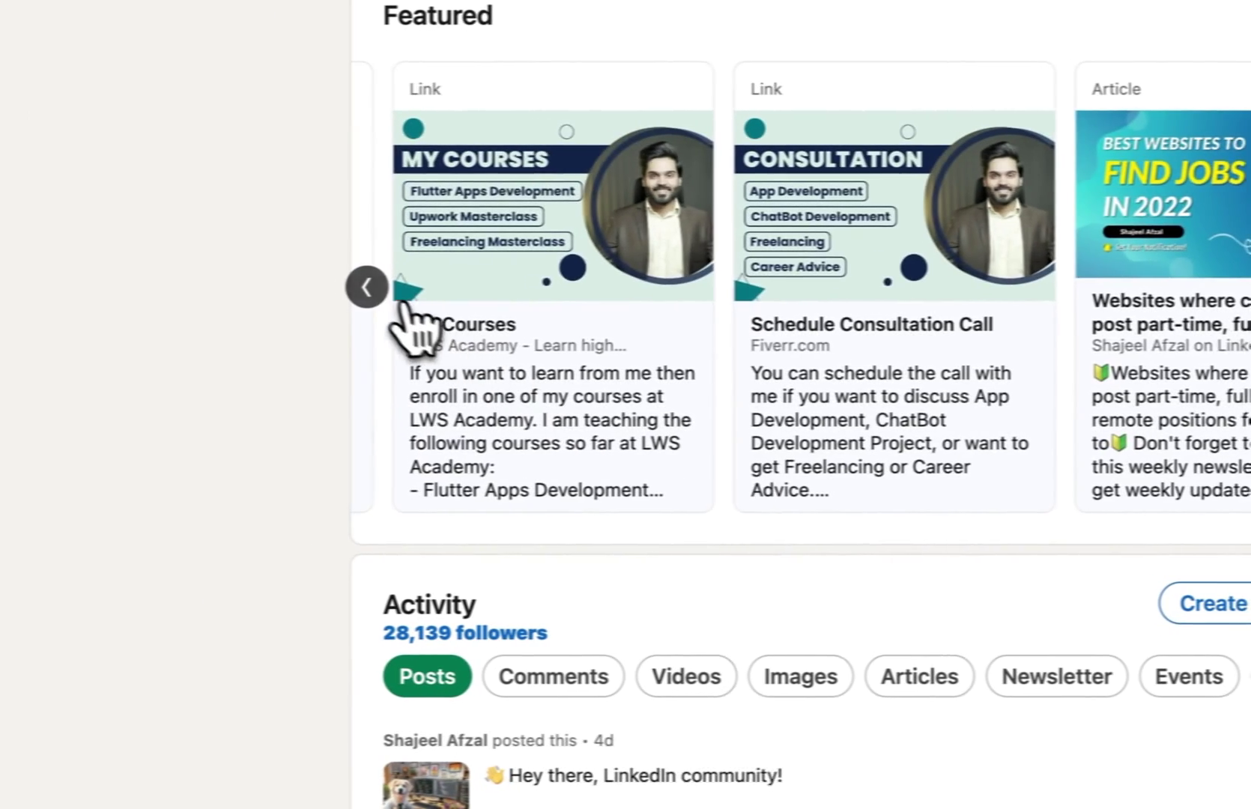
click(371, 291)
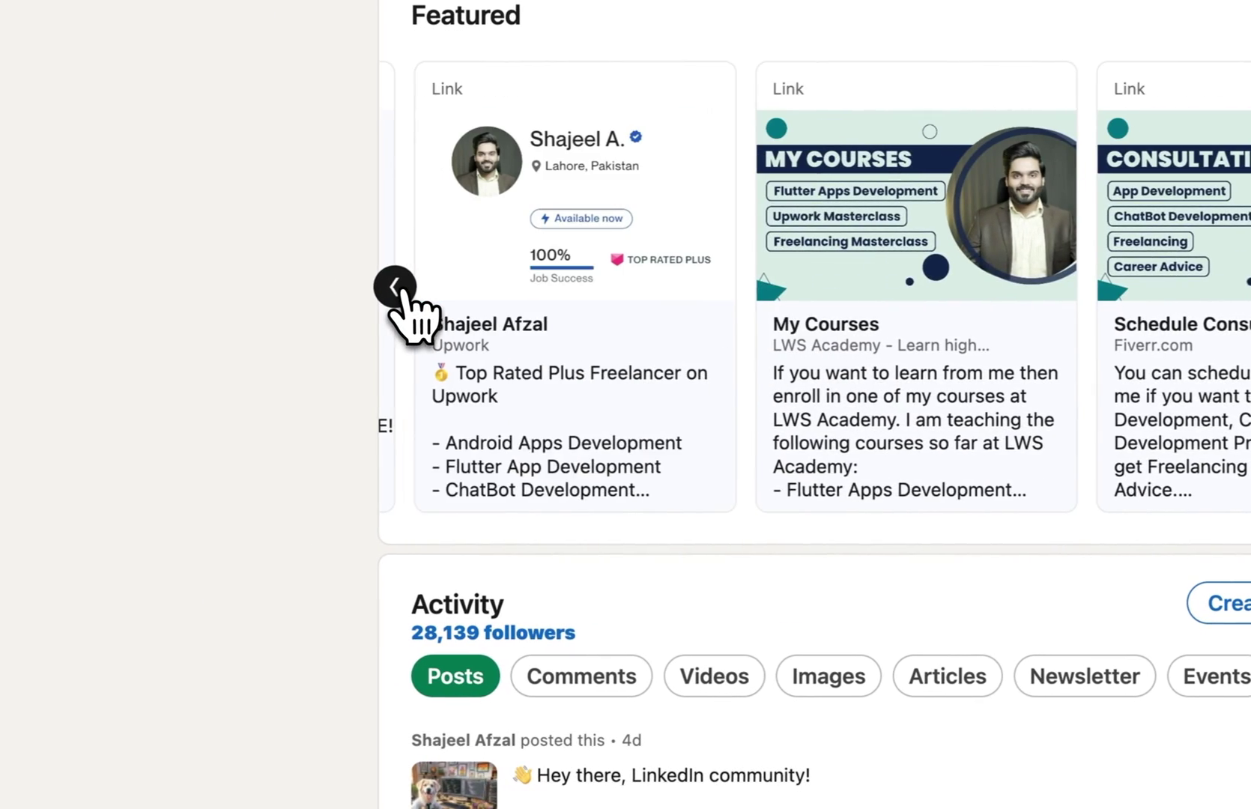
click(371, 290)
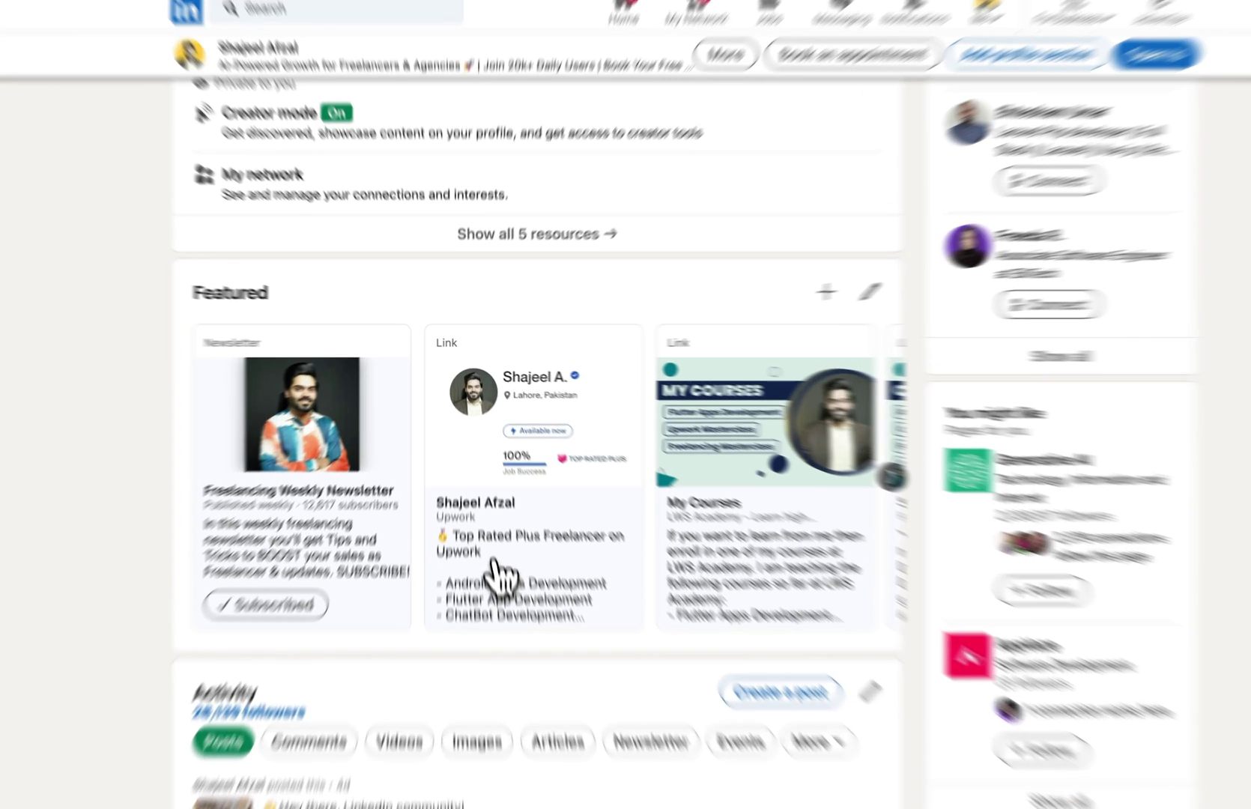
click(488, 515)
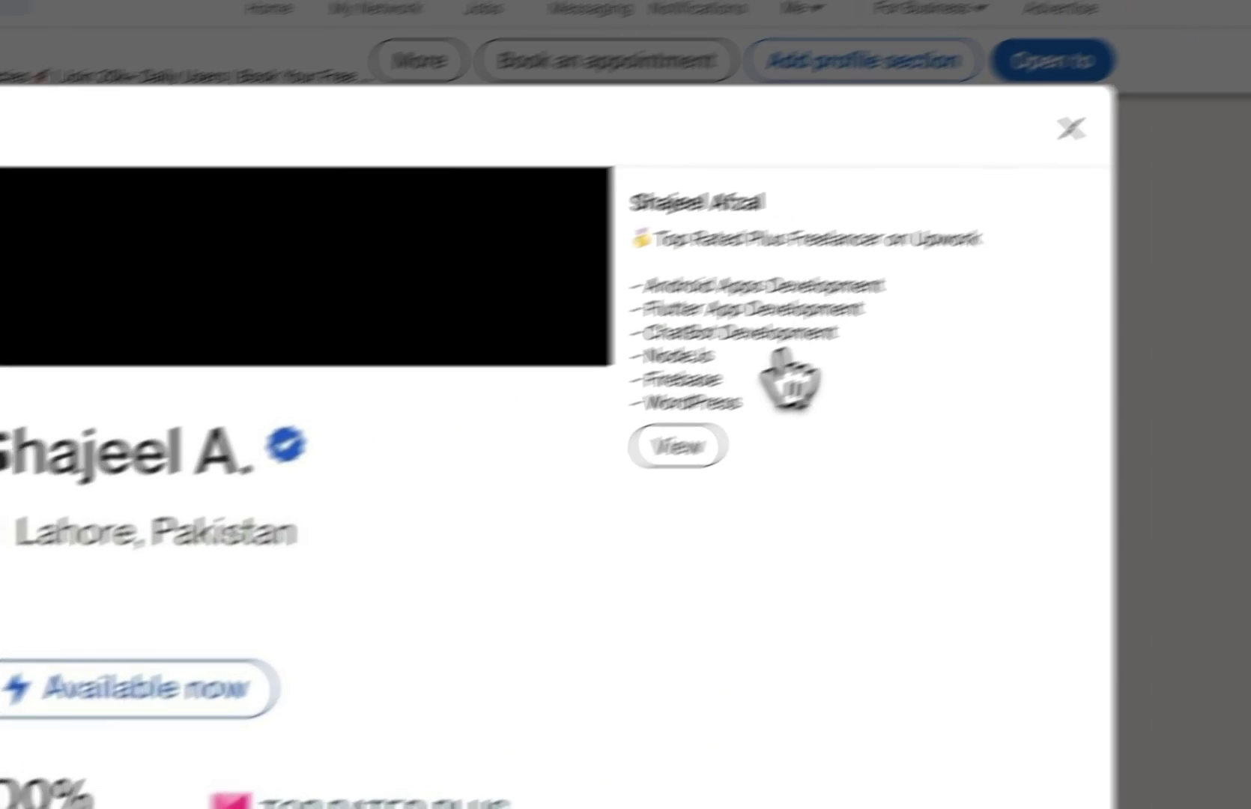
drag(632, 203, 789, 215)
drag(657, 263, 616, 352)
click(616, 353)
drag(529, 287, 622, 445)
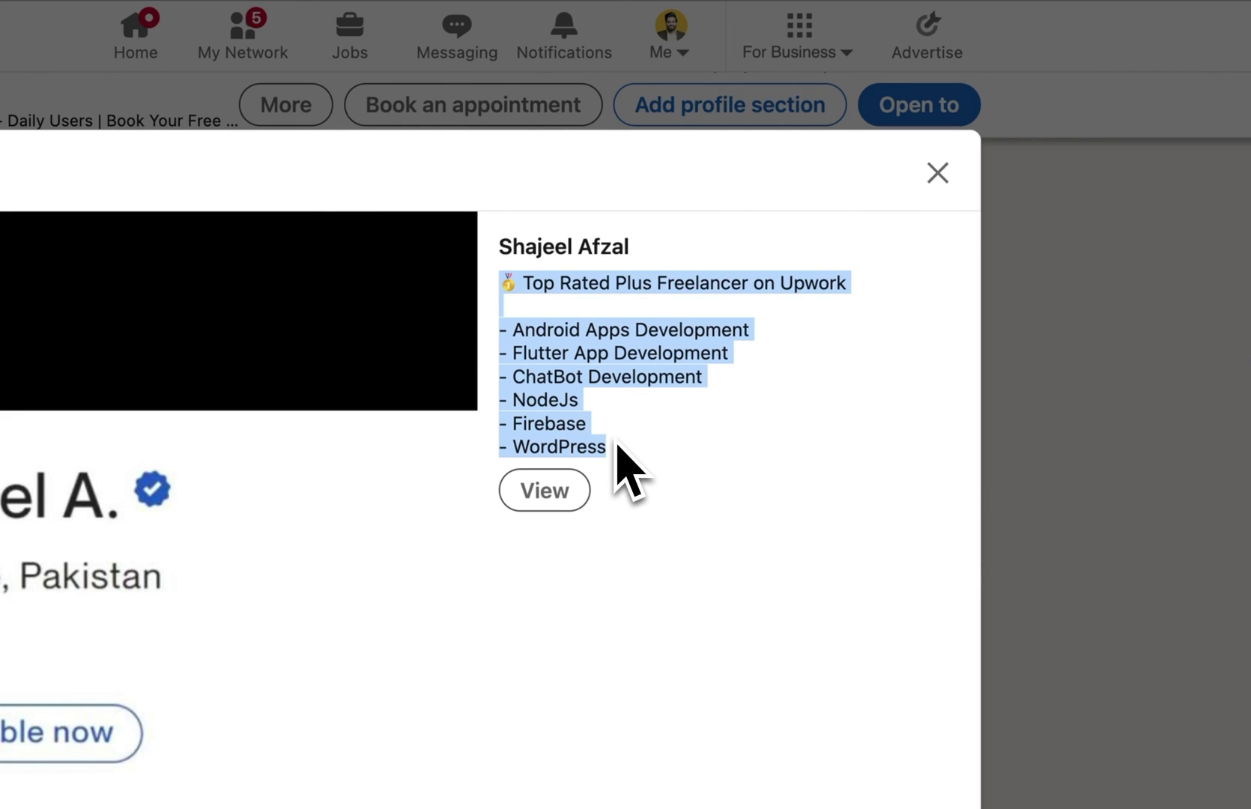
click(937, 173)
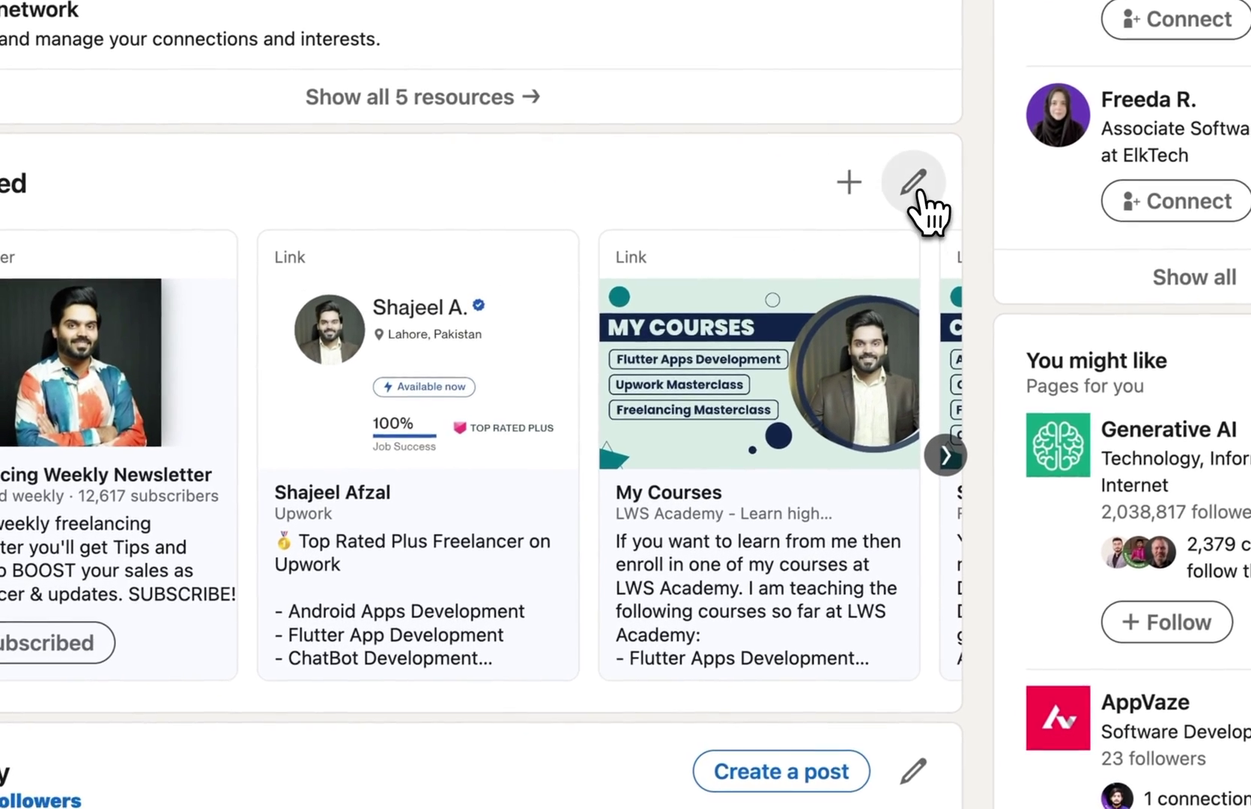
- Open the Upwork link in the Featured section for editing, clear its title and delete the whole item
click(816, 246)
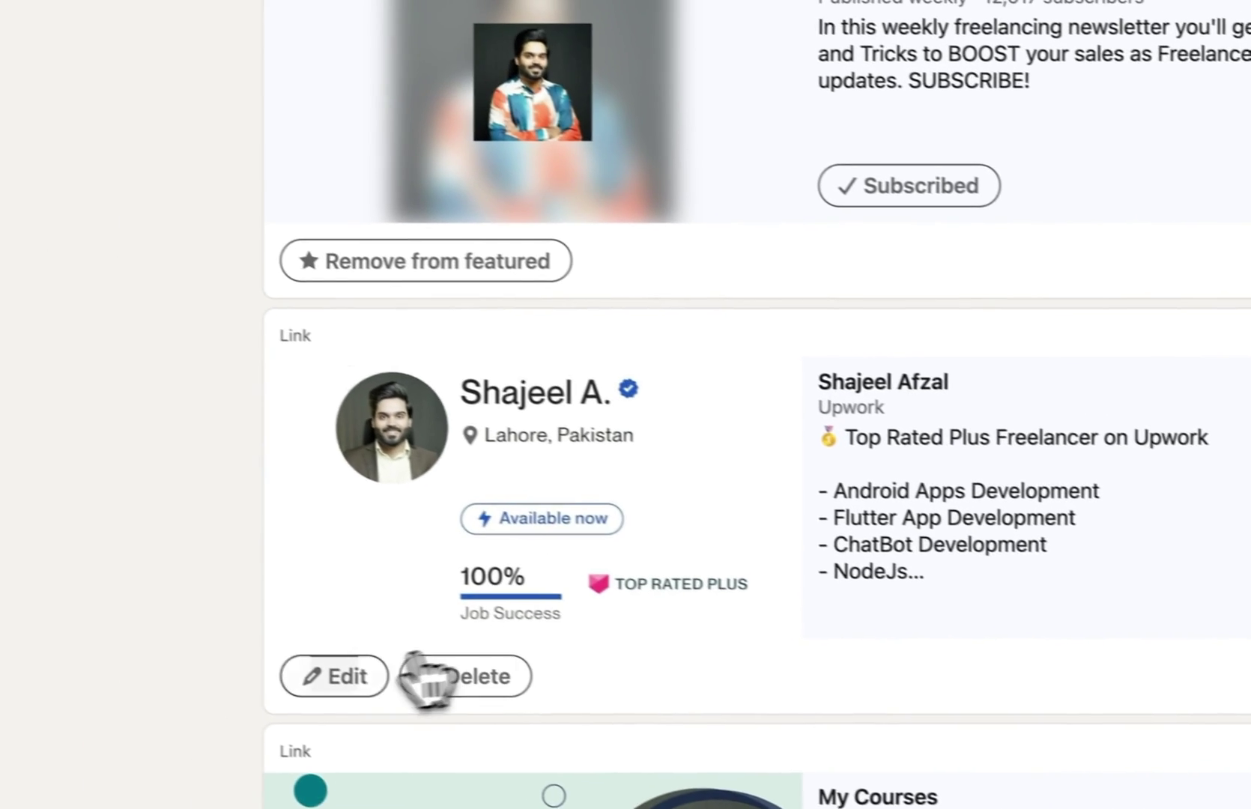
click(352, 679)
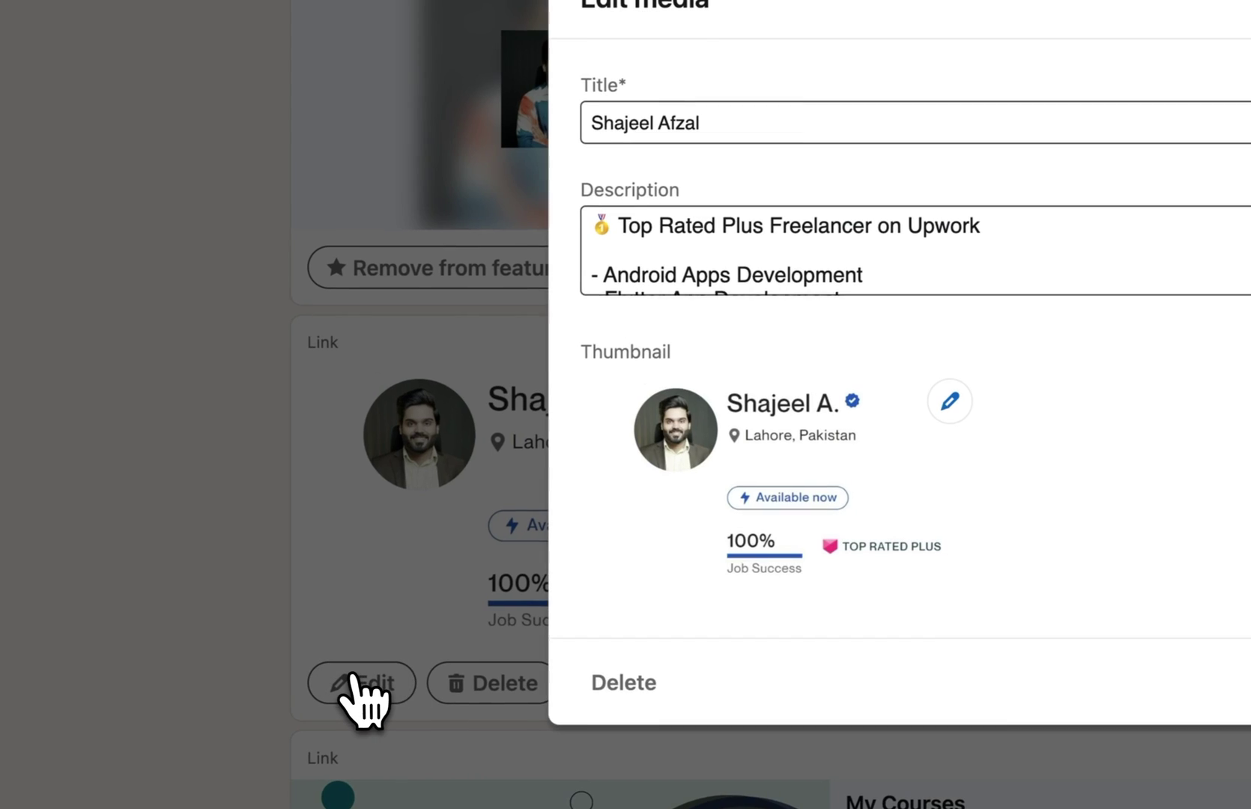
triple_click(791, 138)
key(BackSpace)
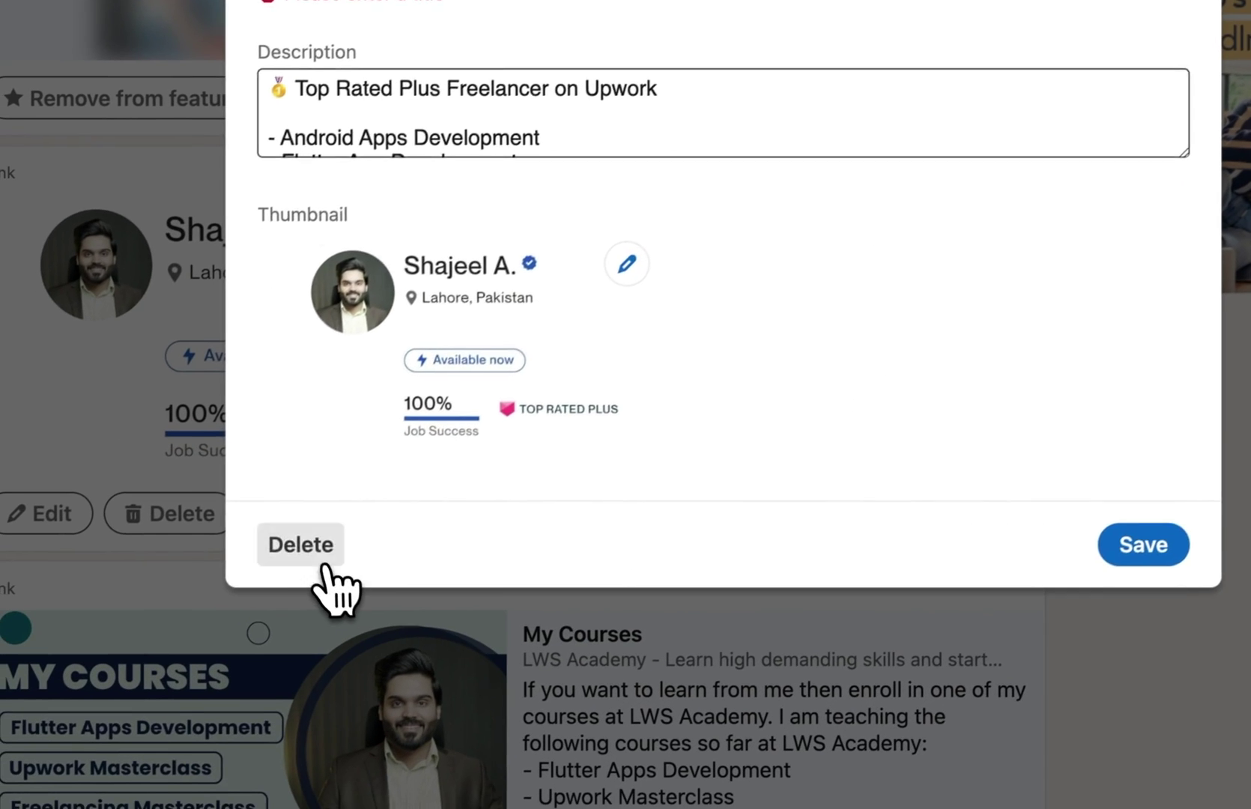
click(254, 578)
click(875, 189)
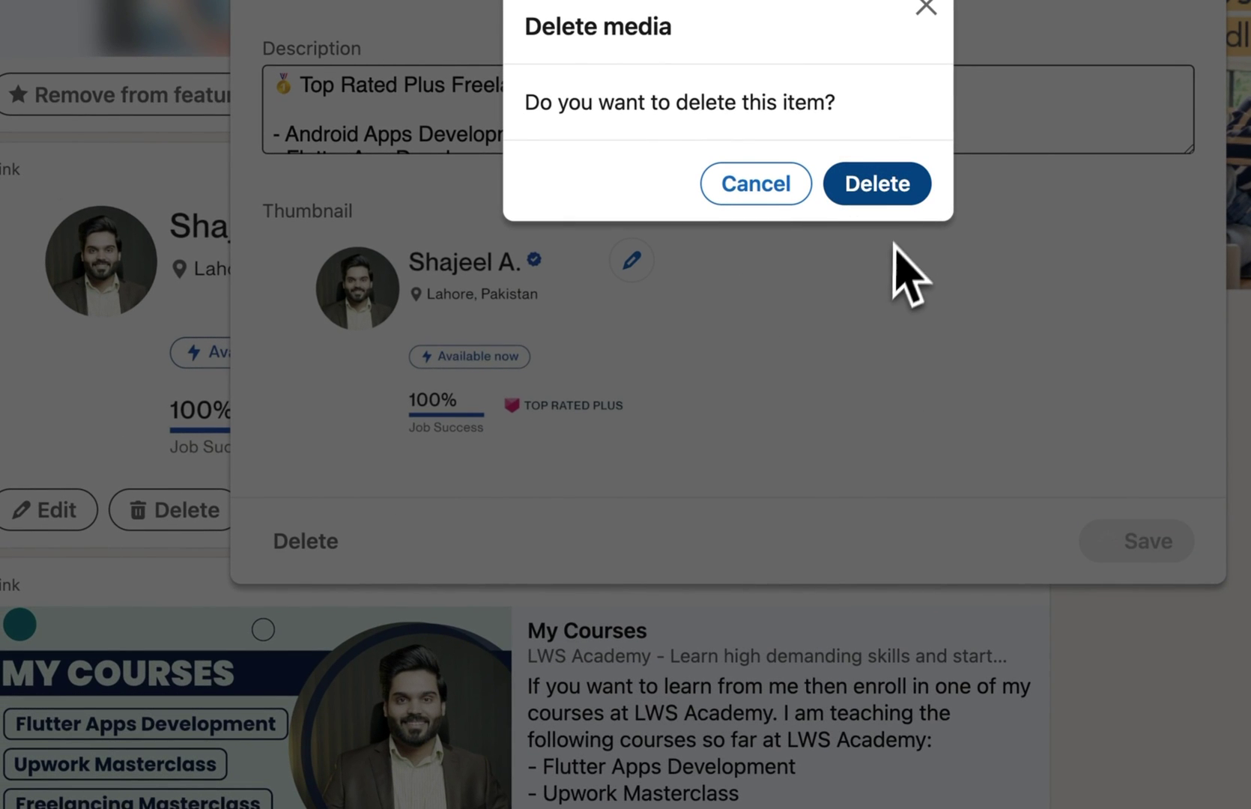
click(884, 196)
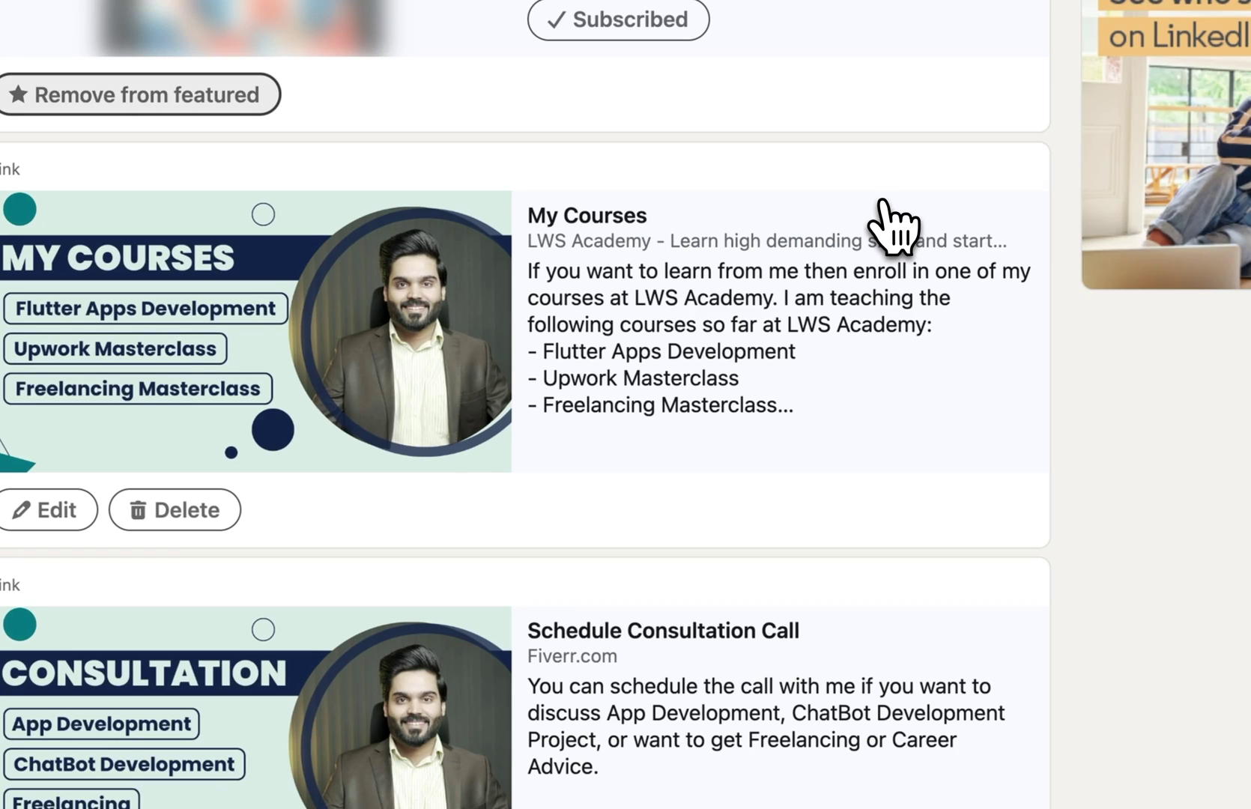